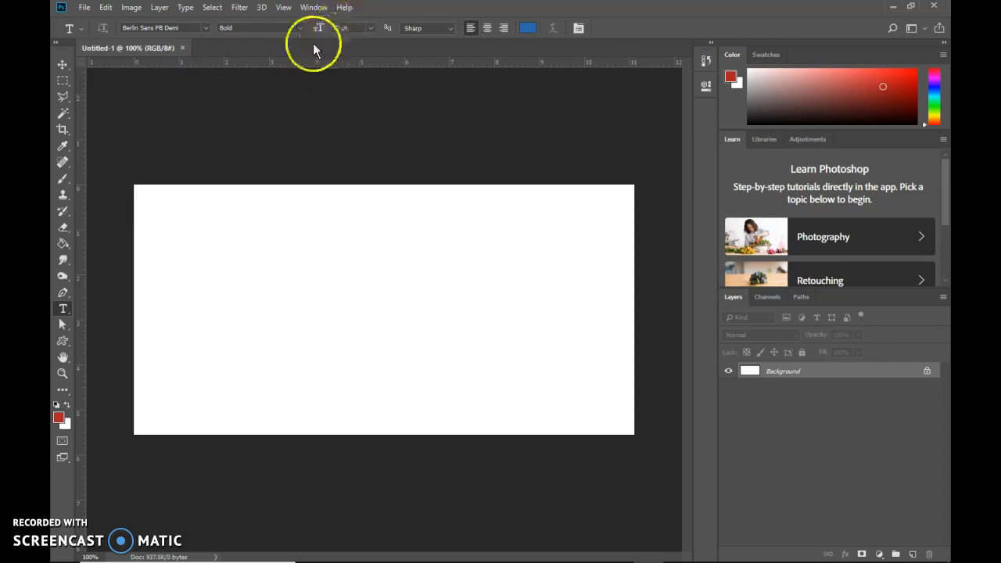
# Add the text "Scary" to the blank canvas in the Beauty and the Beast font with a dark red colour.
pyautogui.click(206, 29)
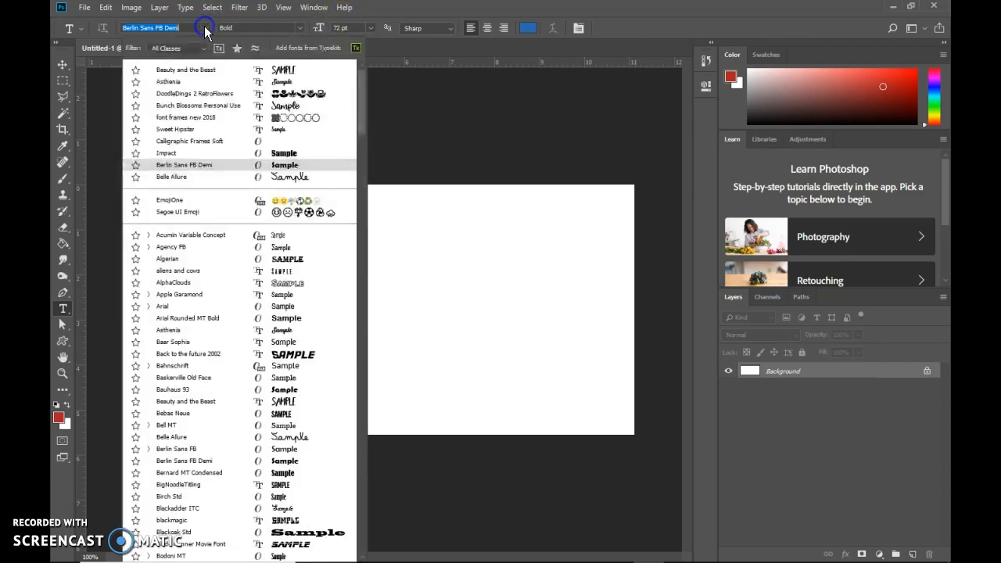
pyautogui.click(283, 69)
pyautogui.click(284, 307)
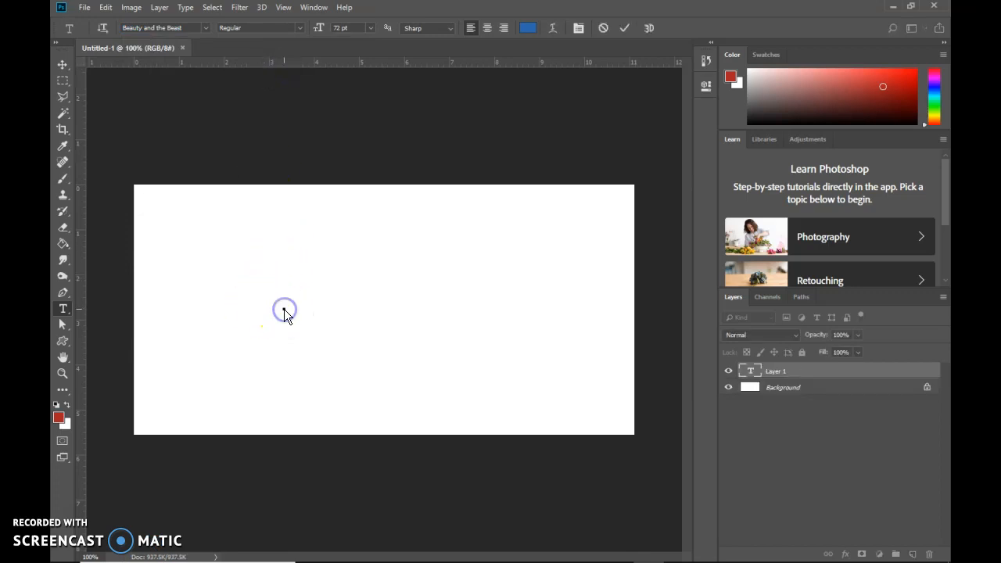
pyautogui.click(529, 28)
pyautogui.click(646, 257)
pyautogui.moveTo(689, 212); pyautogui.dragTo(690, 192)
pyautogui.click(670, 261)
pyautogui.click(780, 190)
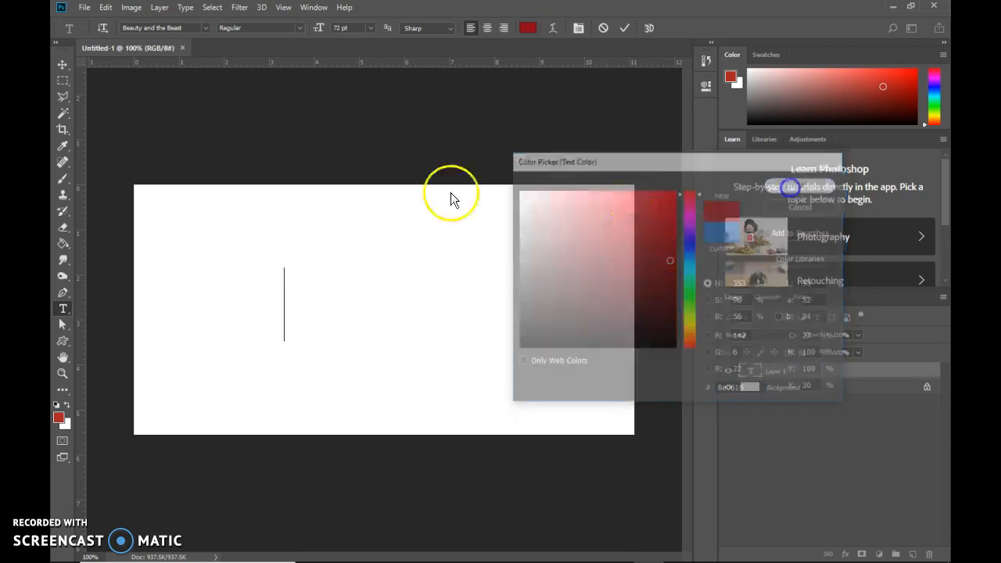
pyautogui.write('SCARY')
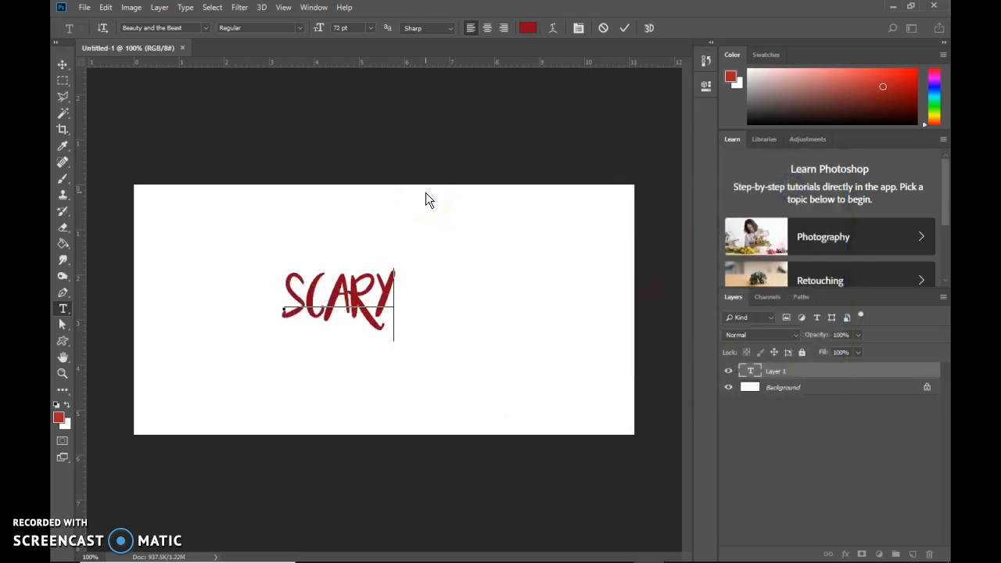
# Enlarge the whole word to 182 pt, commit the text and move it left to the middle of the canvas.
pyautogui.hotkey('ctrl', 'a')
pyautogui.moveTo(324, 33); pyautogui.dragTo(387, 31)
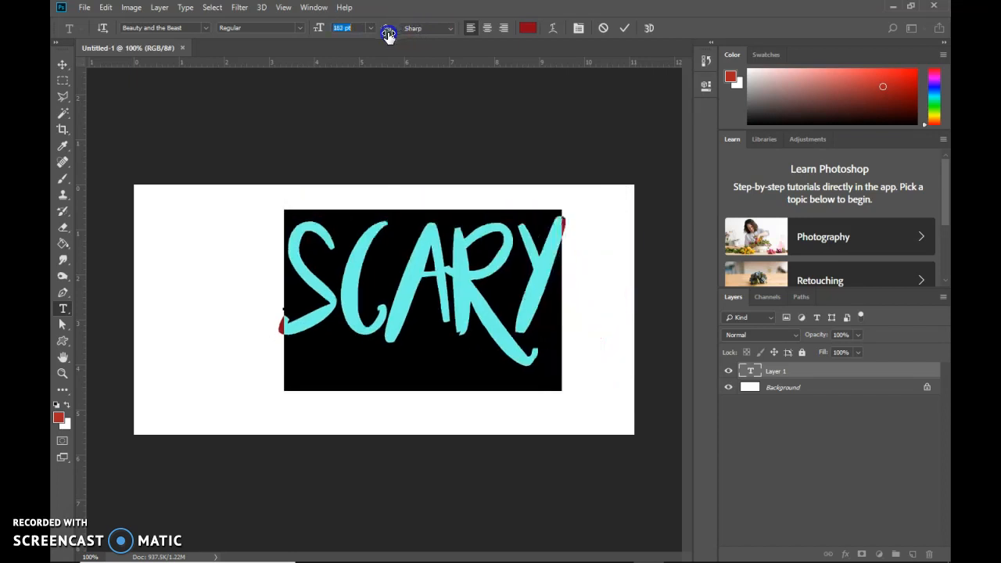
pyautogui.click(624, 28)
pyautogui.click(63, 64)
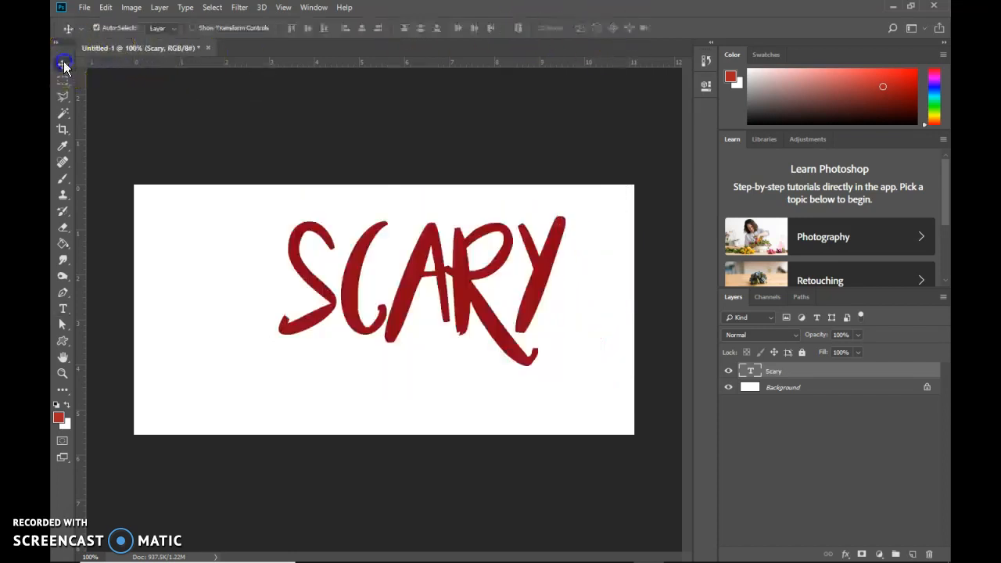
pyautogui.moveTo(465, 288); pyautogui.dragTo(431, 288)
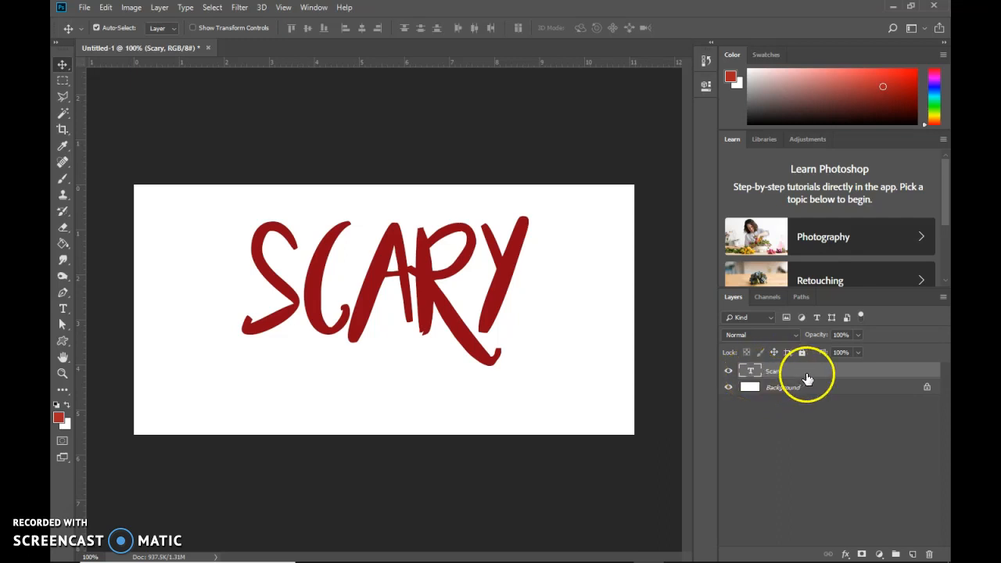
# Activate the Eraser tool and rasterize the Scary type layer so it can be erased.
pyautogui.click(63, 229)
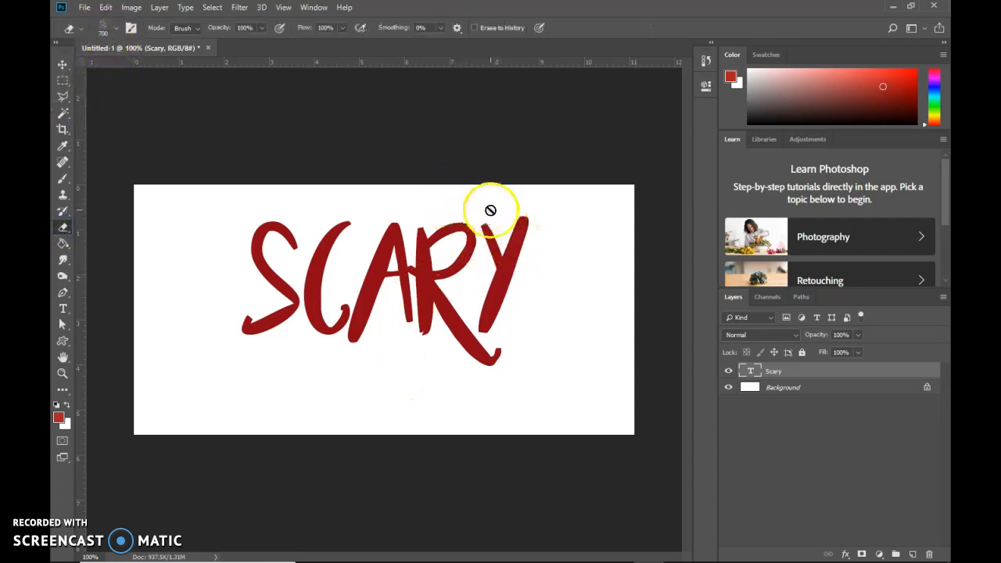
pyautogui.moveTo(506, 260)
pyautogui.mouseDown()
pyautogui.moveTo(467, 248)
pyautogui.moveTo(427, 291)
pyautogui.mouseUp()
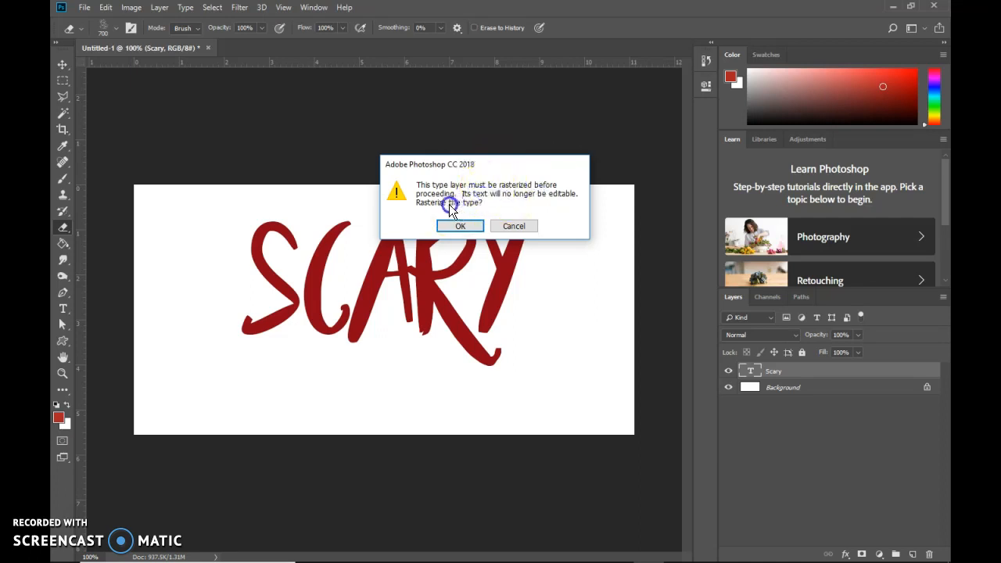
pyautogui.click(514, 226)
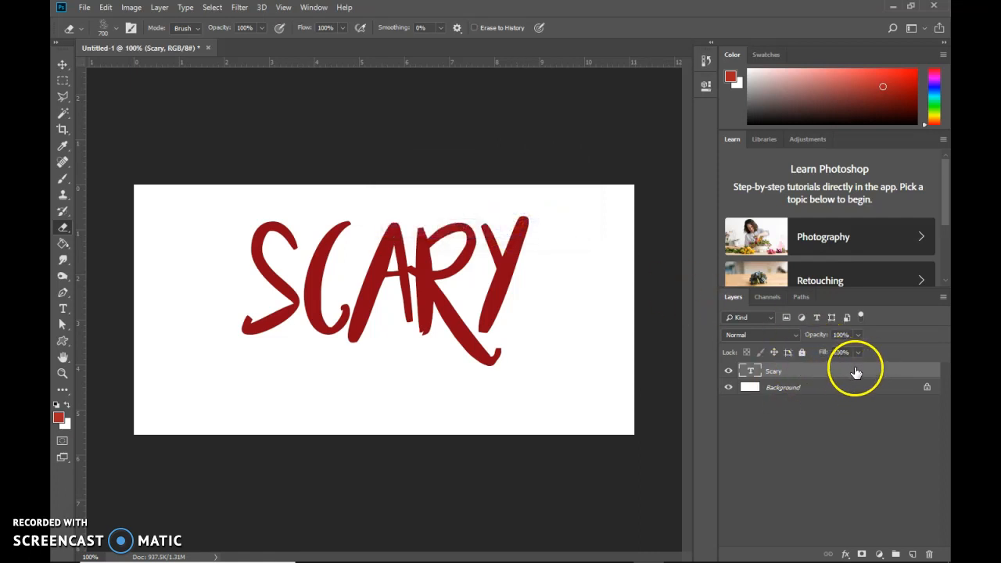
pyautogui.rightClick(856, 372)
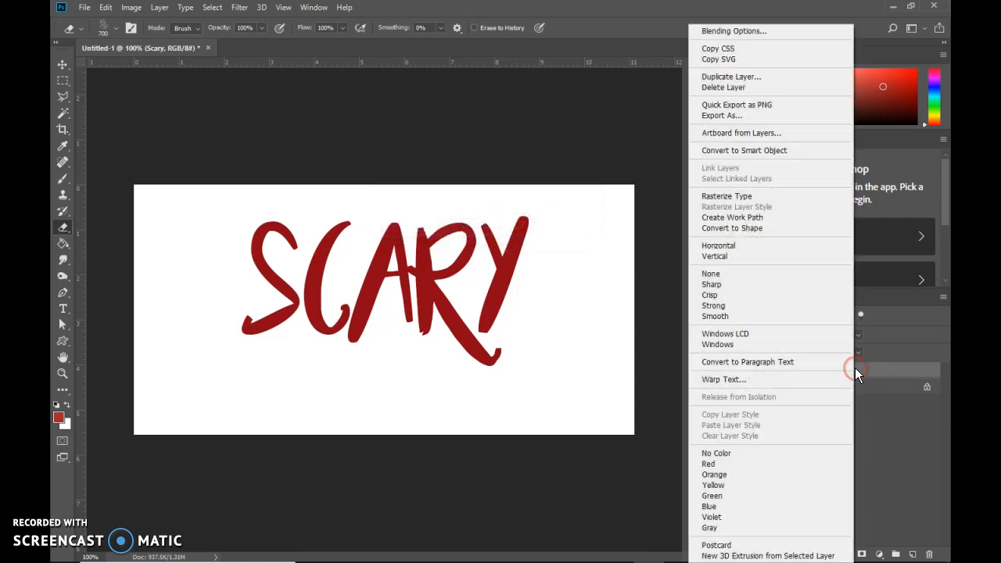
pyautogui.click(748, 198)
pyautogui.click(753, 377)
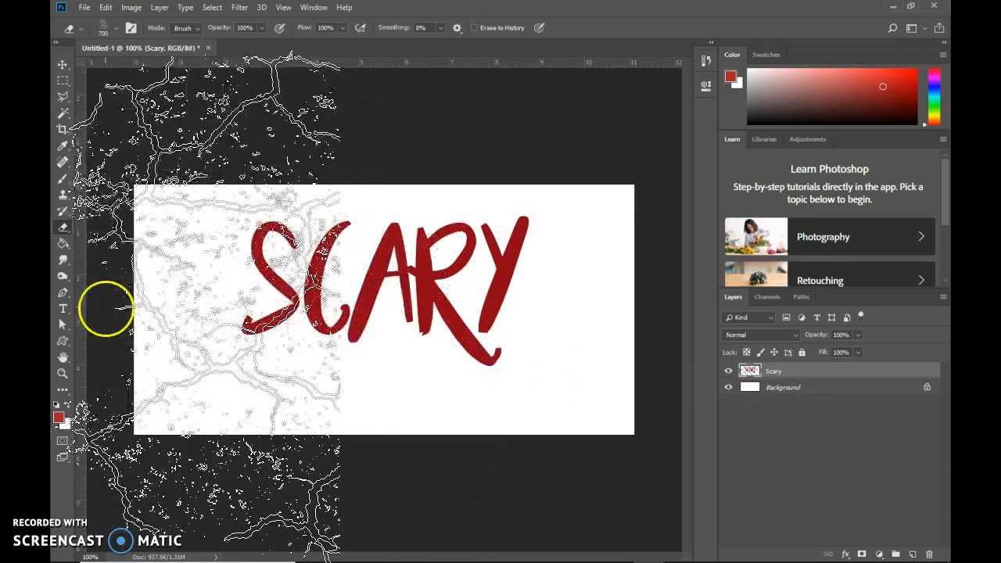
# Browse the eraser's brush presets and look up the Import Brushes command in their options.
pyautogui.click(61, 266)
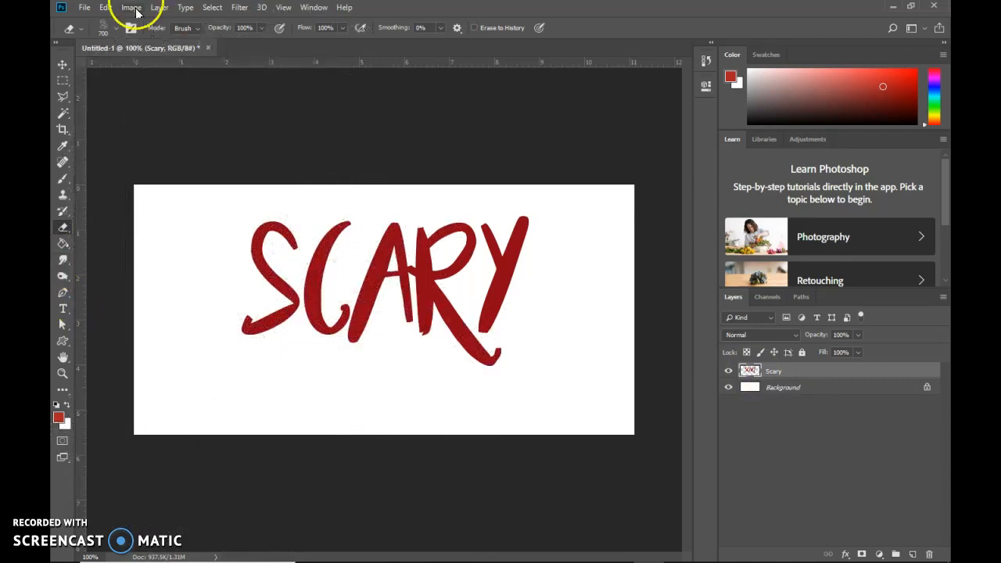
pyautogui.click(116, 29)
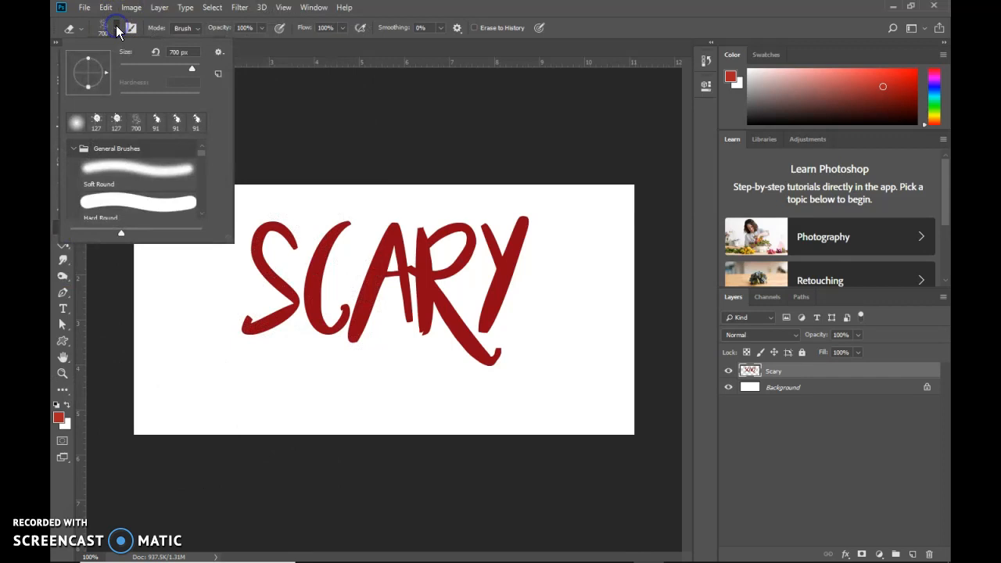
pyautogui.click(75, 149)
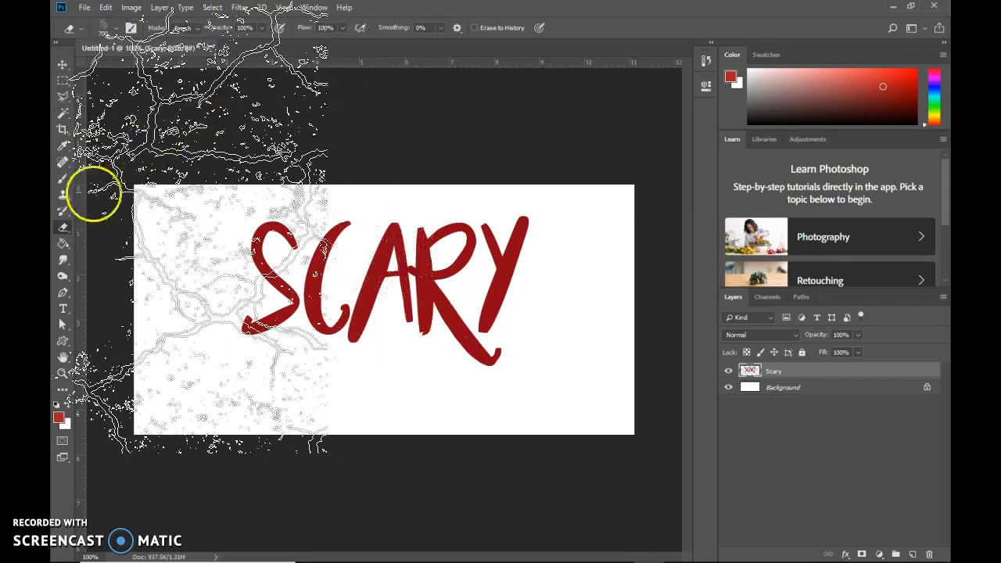
pyautogui.rightClick(64, 228)
pyautogui.click(85, 226)
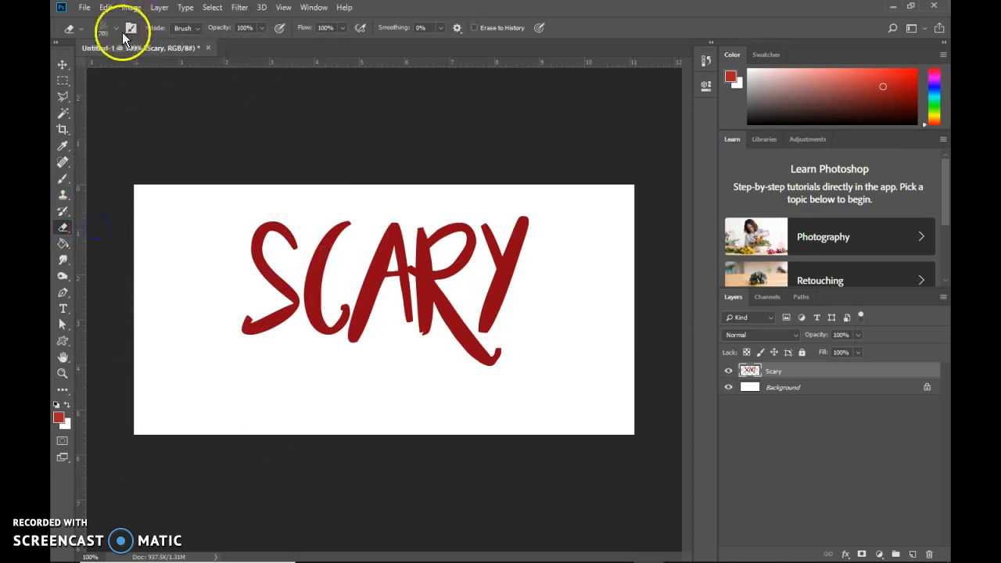
pyautogui.click(117, 30)
pyautogui.click(118, 30)
pyautogui.click(118, 31)
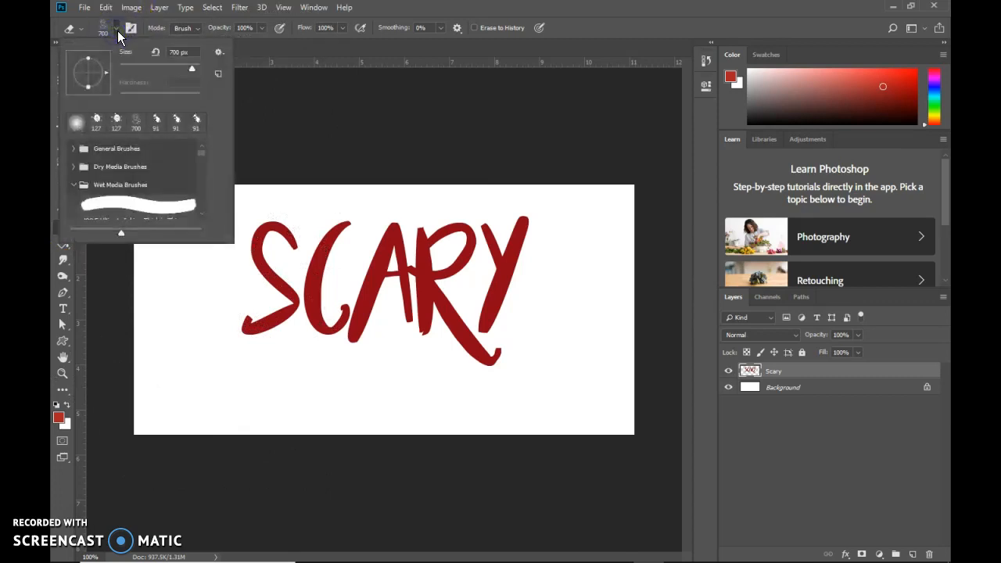
pyautogui.click(219, 53)
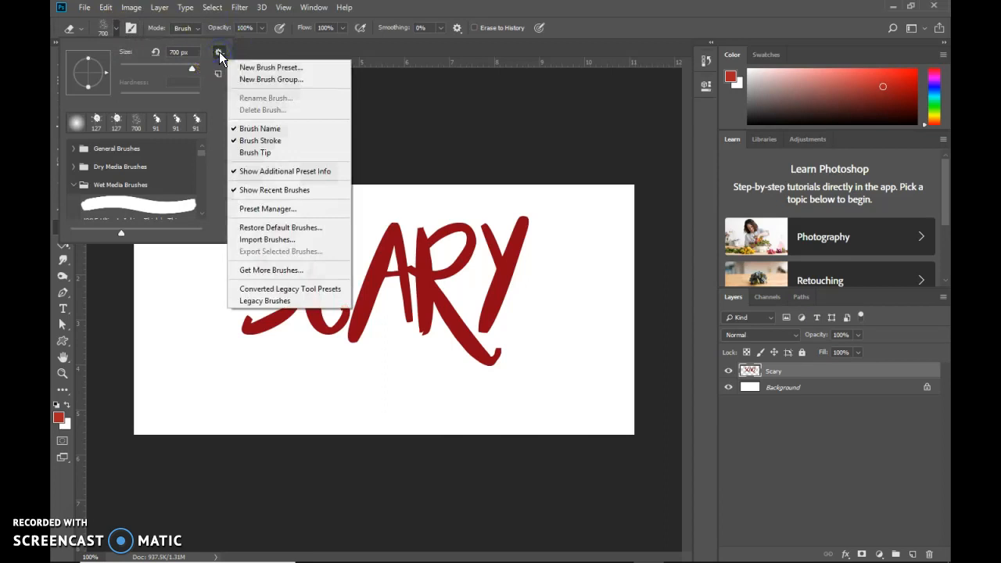
pyautogui.click(266, 242)
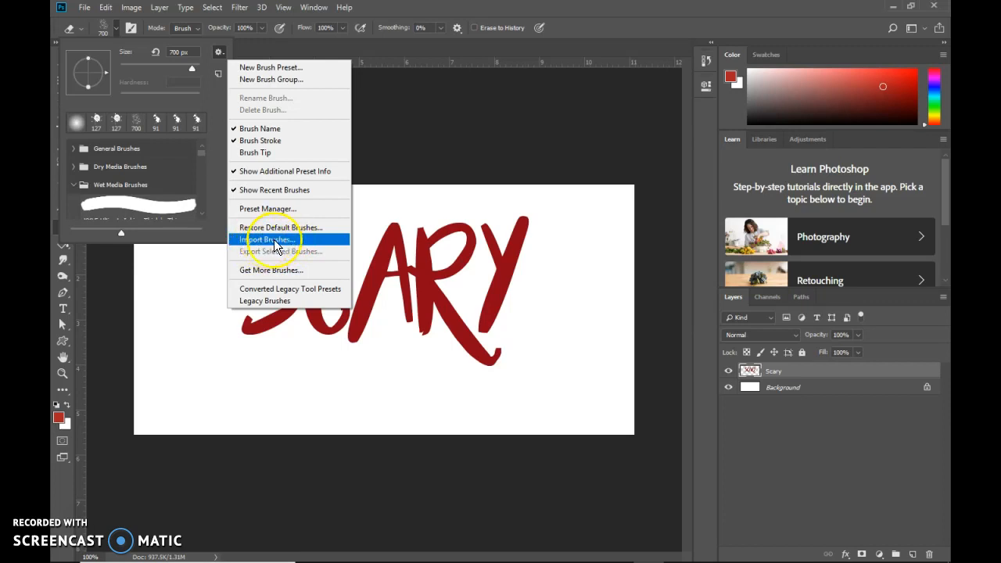
# Choose brush 1 from the 1-cracks set for the eraser and stamp it once over the red lettering.
pyautogui.click(73, 185)
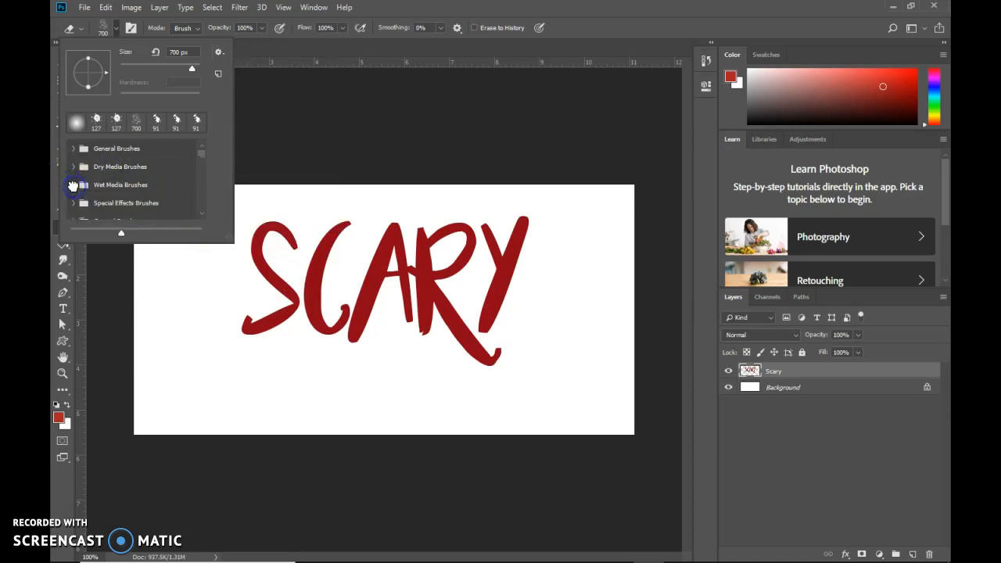
pyautogui.scroll(-3, 80, 204)
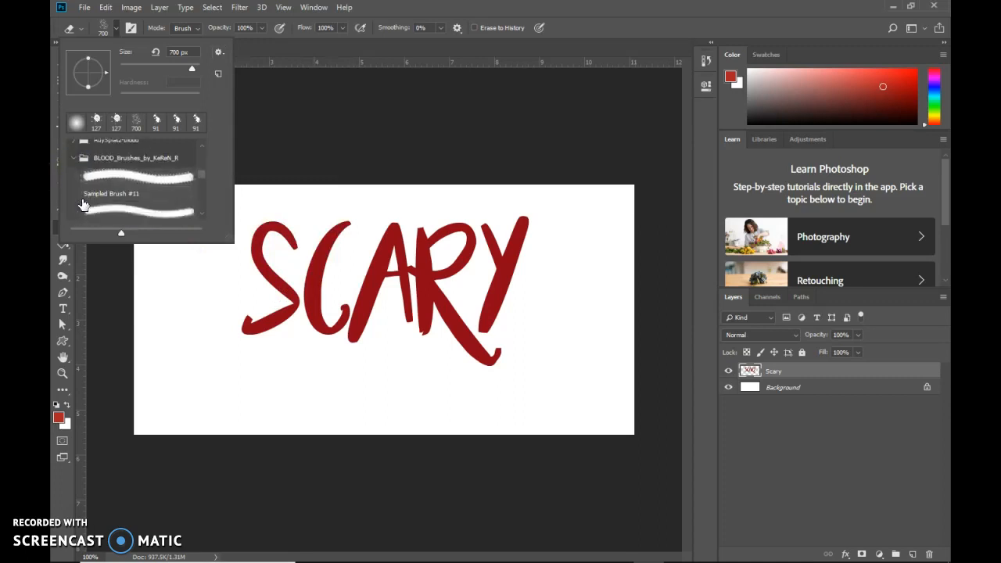
pyautogui.click(74, 162)
pyautogui.click(75, 150)
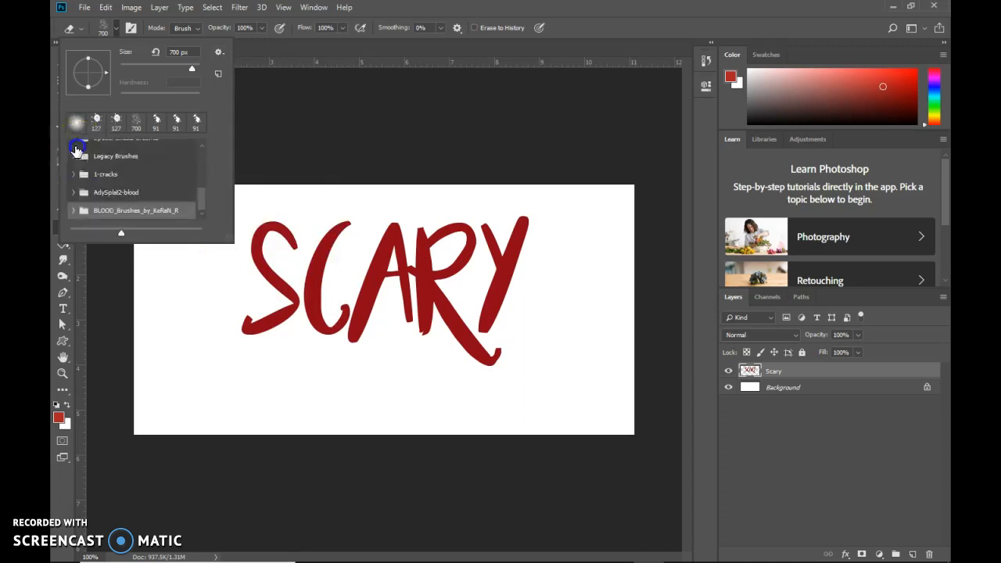
pyautogui.click(116, 175)
pyautogui.click(72, 174)
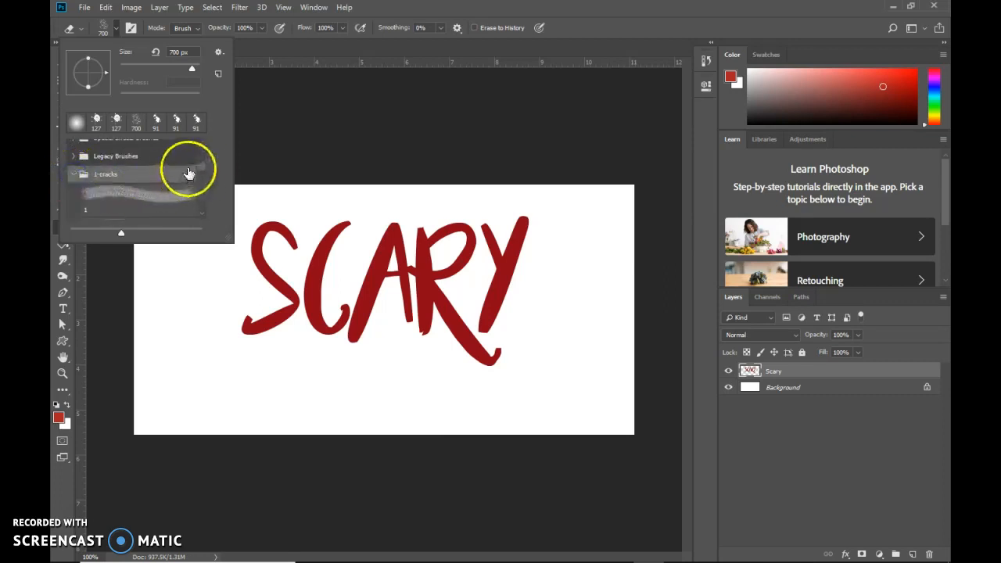
pyautogui.scroll(-2, 201, 173)
pyautogui.click(137, 162)
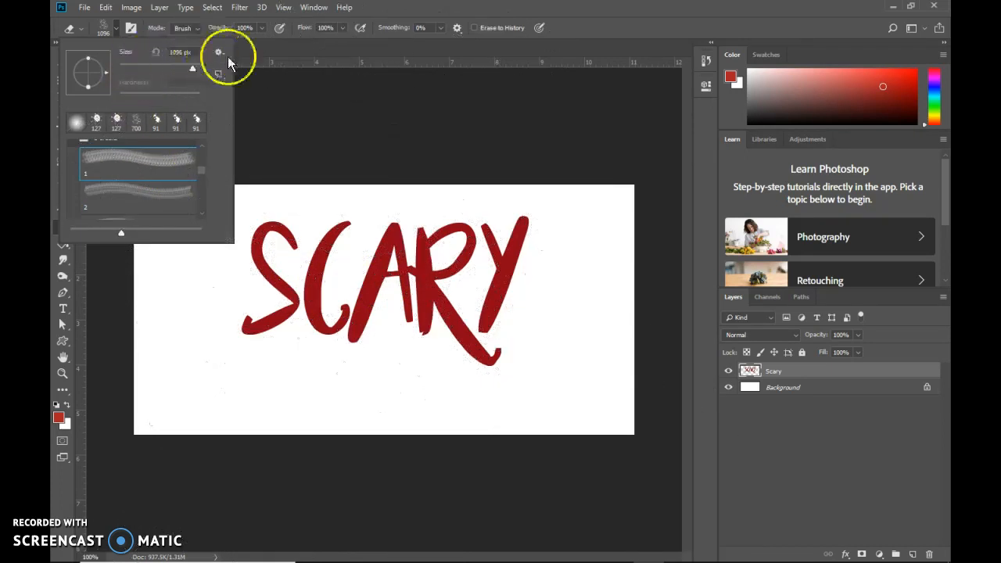
pyautogui.press('Return')
pyautogui.click(99, 26)
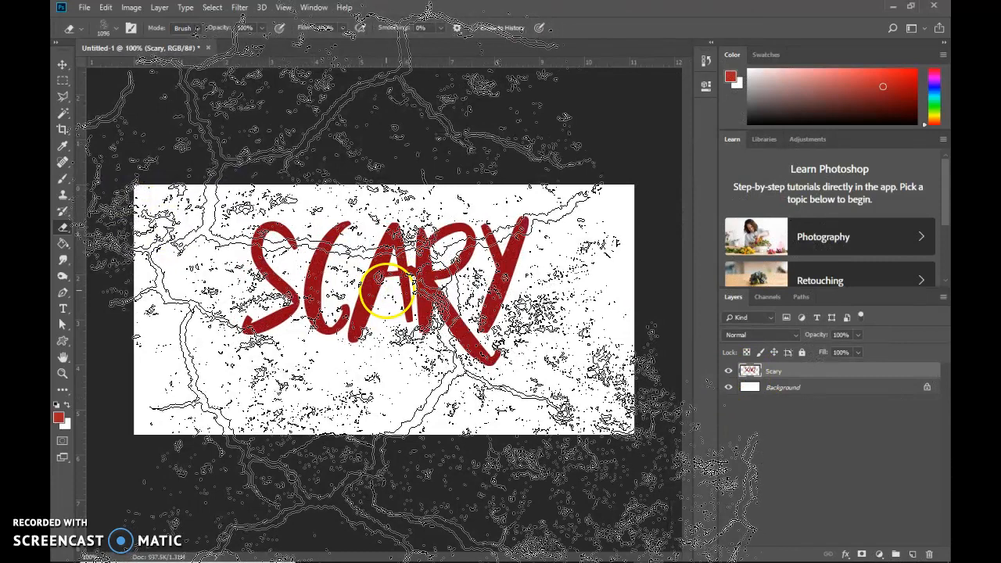
pyautogui.click(395, 265)
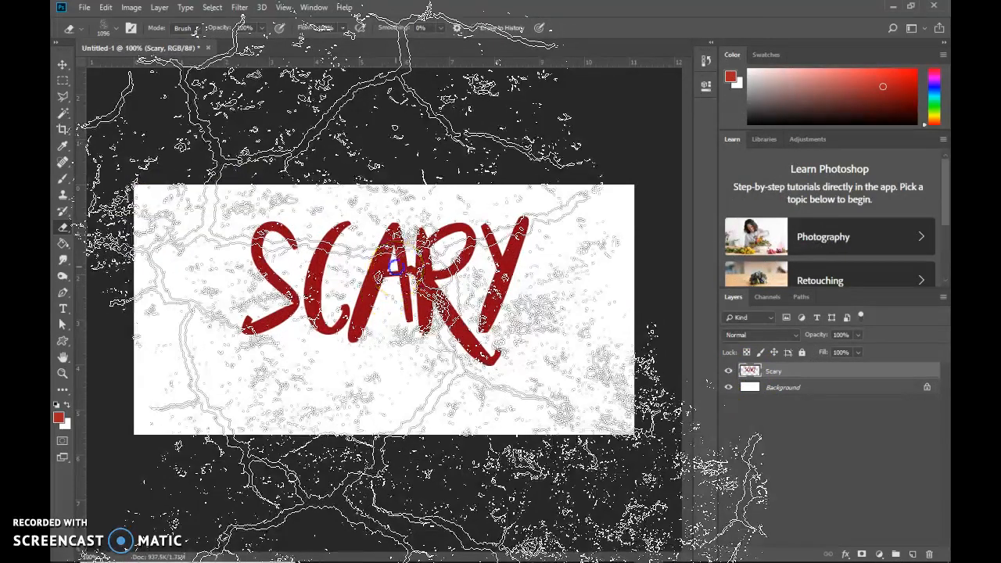
# Try several more crack brush stamps across the lettering to wear it away further.
pyautogui.click(367, 366)
pyautogui.click(270, 286)
pyautogui.click(438, 276)
pyautogui.click(181, 284)
pyautogui.click(277, 287)
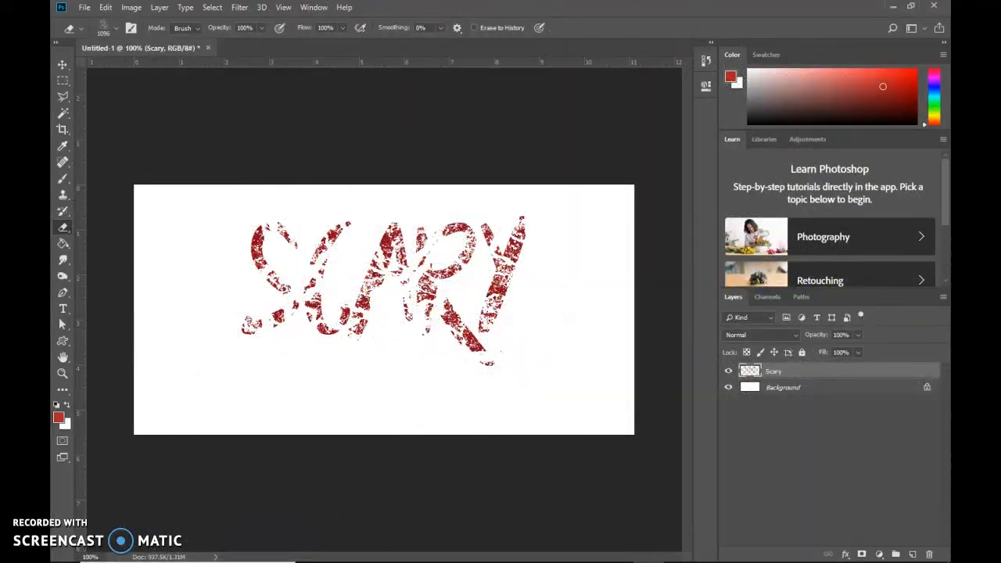
# Undo the last five crack stamps on the lettering.
pyautogui.hotkey('ctrl', 'alt', 'z')
pyautogui.hotkey('ctrl', 'alt', 'z')
pyautogui.hotkey('ctrl', 'alt', 'z')
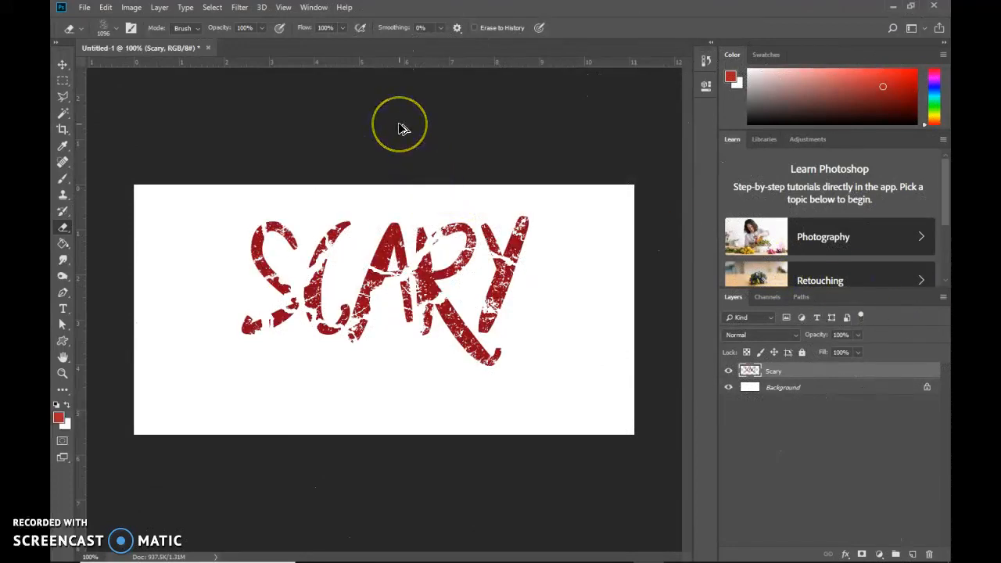
pyautogui.hotkey('ctrl', 'alt', 'z')
pyautogui.hotkey('ctrl', 'alt', 'z')
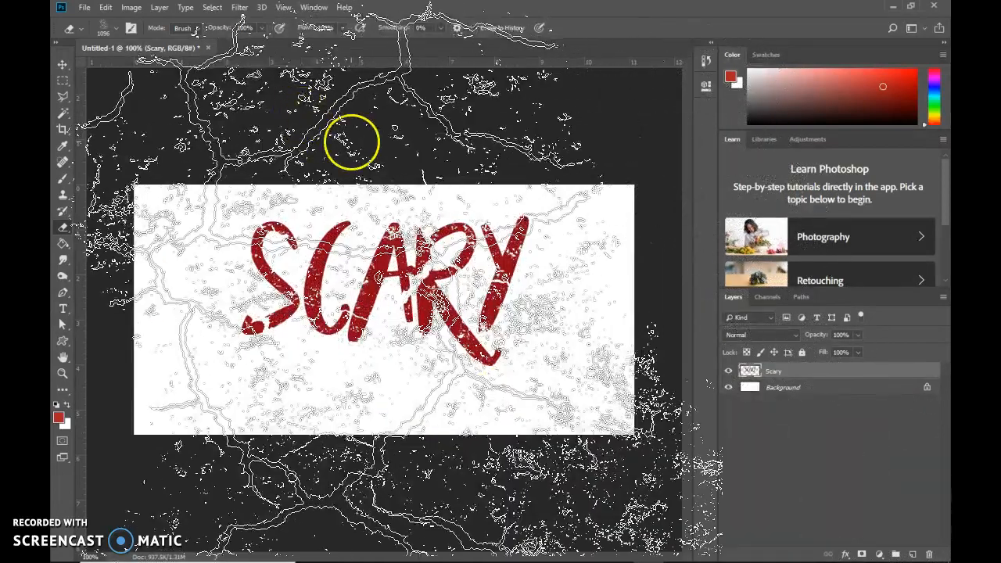
# Reduce the crack eraser brush size to 500 px.
pyautogui.press('[')
pyautogui.press('[')
pyautogui.press('[')
pyautogui.press('[')
pyautogui.press('[')
pyautogui.press('[')
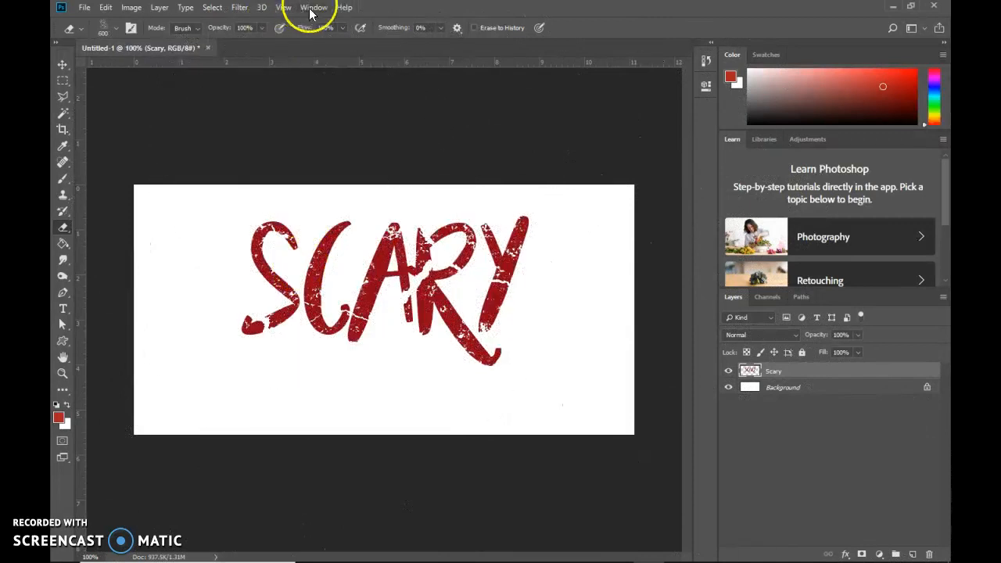
# Rotate the eraser's brush tip to an angle of -101° and stamp cracks over the S and C.
pyautogui.click(312, 7)
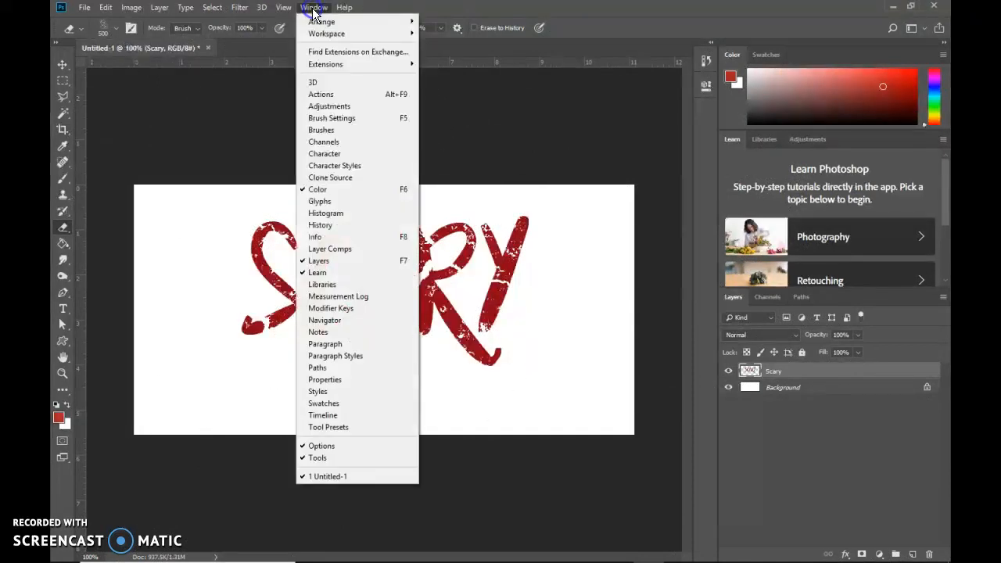
pyautogui.click(337, 130)
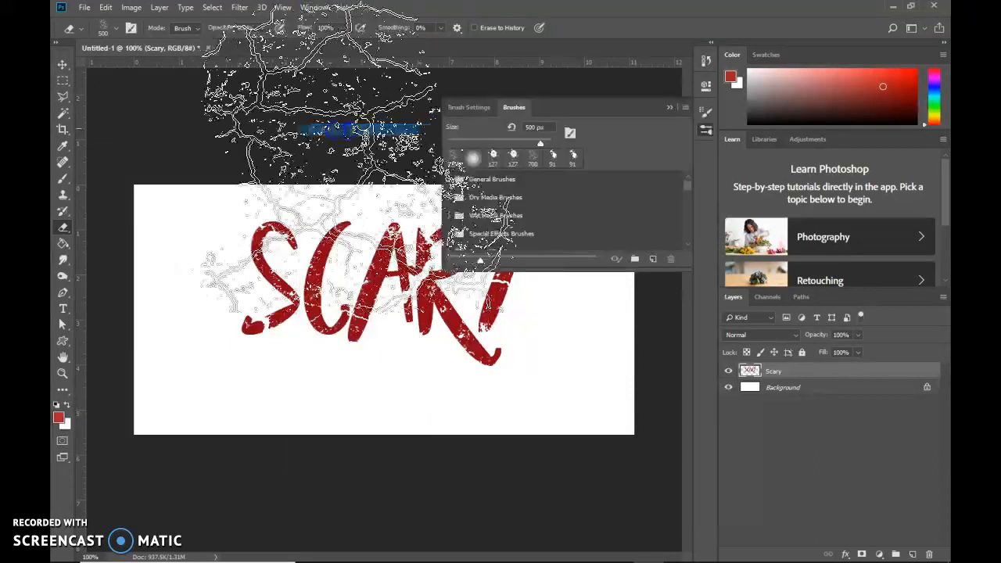
pyautogui.click(475, 111)
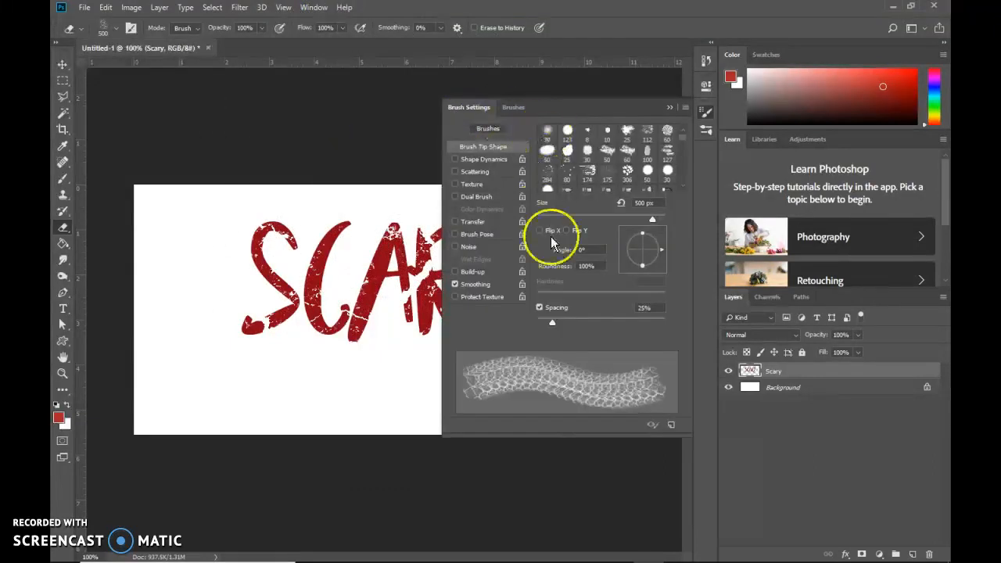
pyautogui.moveTo(661, 254); pyautogui.dragTo(639, 270)
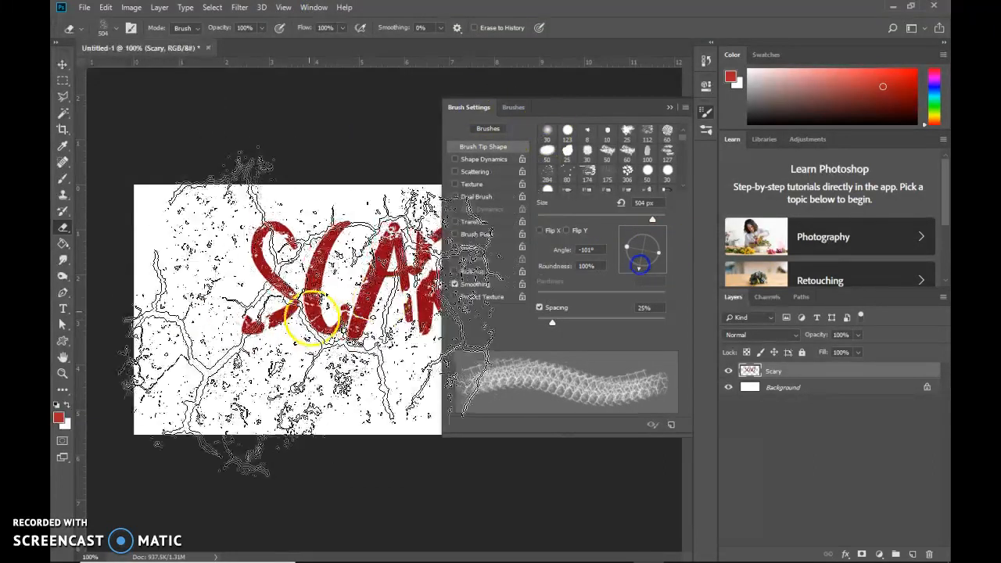
pyautogui.click(289, 293)
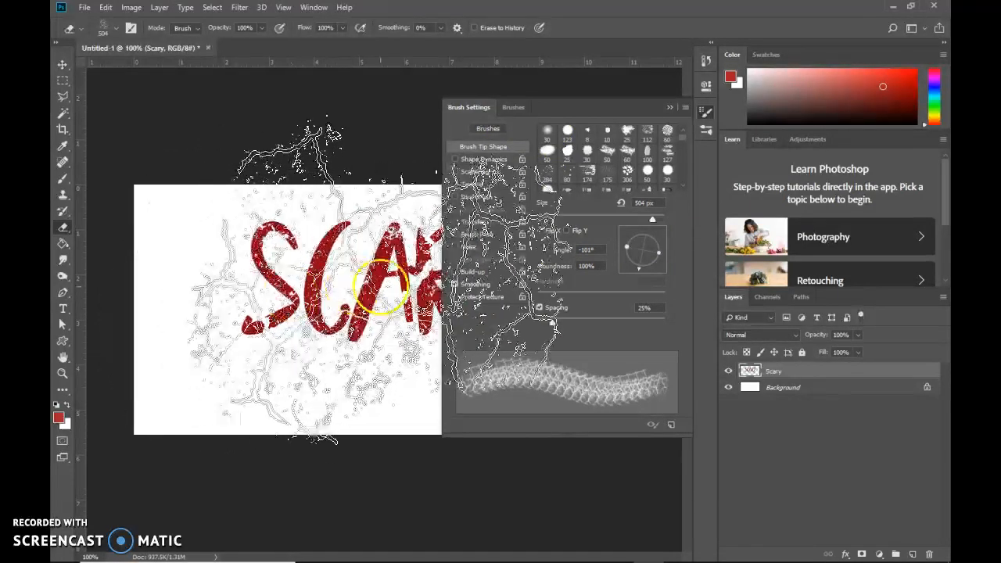
# Rotate the crack eraser's brush tip to -167° and reduce its size to 175 px.
pyautogui.moveTo(638, 270); pyautogui.dragTo(627, 254)
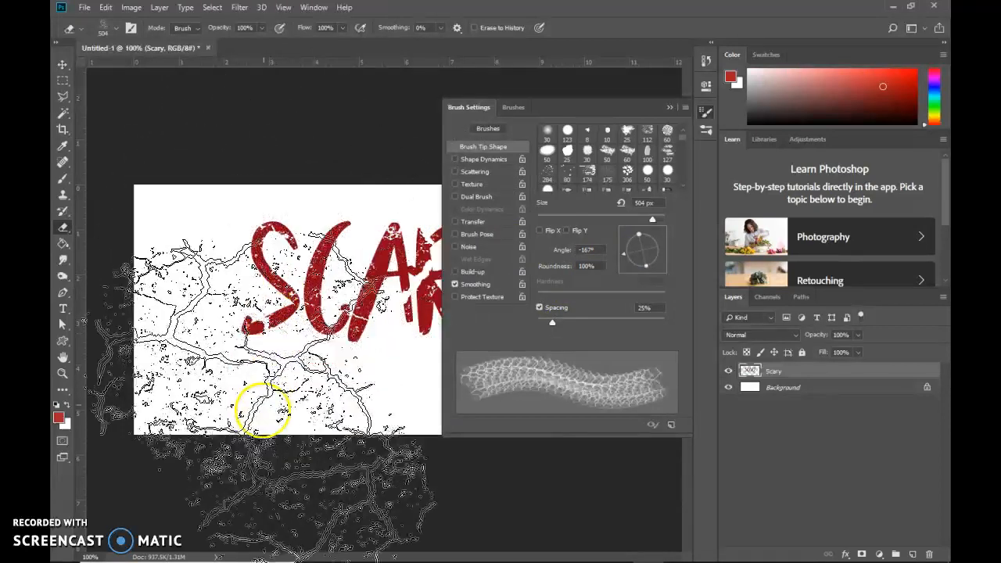
pyautogui.press('[')
pyautogui.press('[')
pyautogui.press('[')
pyautogui.press('[')
pyautogui.press('[')
pyautogui.press('[')
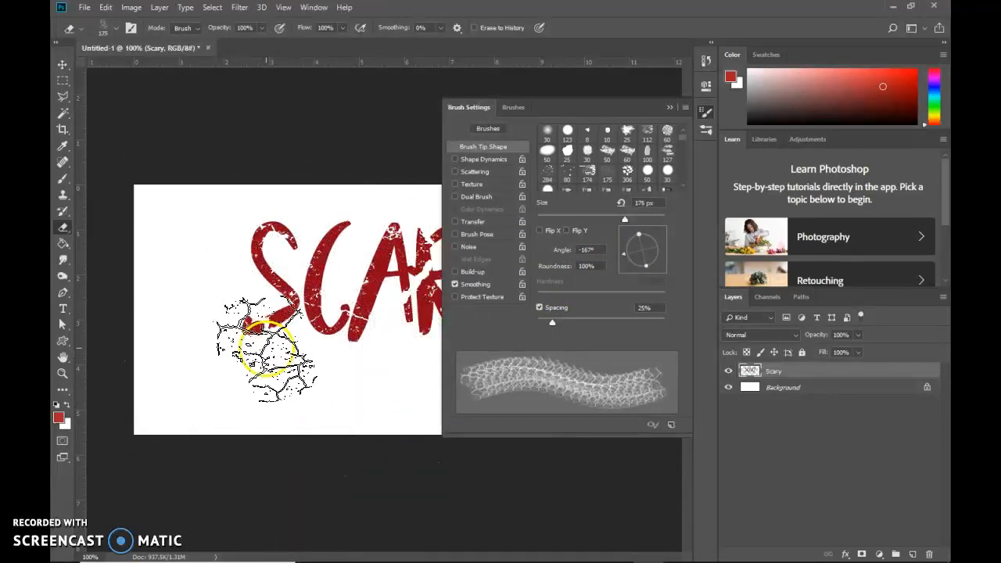
# Erase cracks into the lower tip of the S and reduce the eraser size to 150 px.
pyautogui.click(251, 331)
pyautogui.click(244, 353)
pyautogui.click(226, 378)
pyautogui.click(217, 374)
pyautogui.moveTo(217, 374); pyautogui.dragTo(222, 359)
pyautogui.moveTo(293, 181)
pyautogui.mouseDown()
pyautogui.moveTo(263, 167)
pyautogui.moveTo(279, 182)
pyautogui.mouseUp()
pyautogui.click(333, 194)
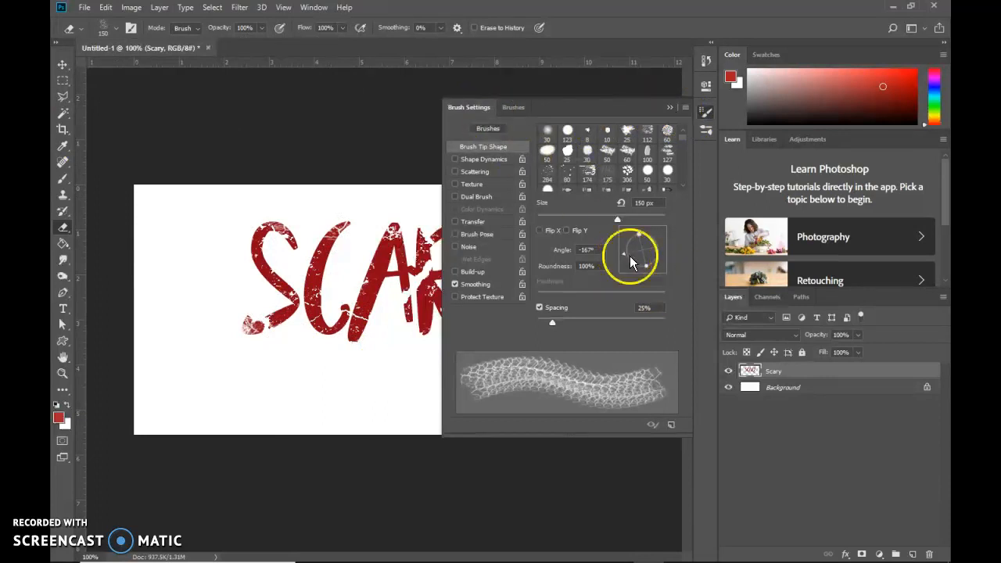
# Load the brush file "blood Brushes.abr" from the Photoshop Brushes folder into the eraser's brush presets.
pyautogui.click(669, 108)
pyautogui.click(116, 28)
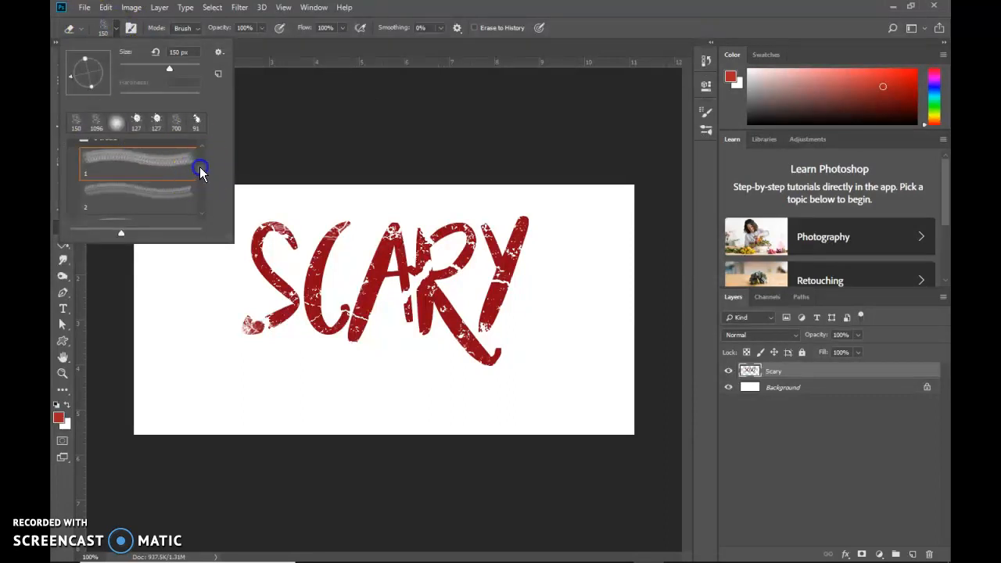
pyautogui.click(73, 166)
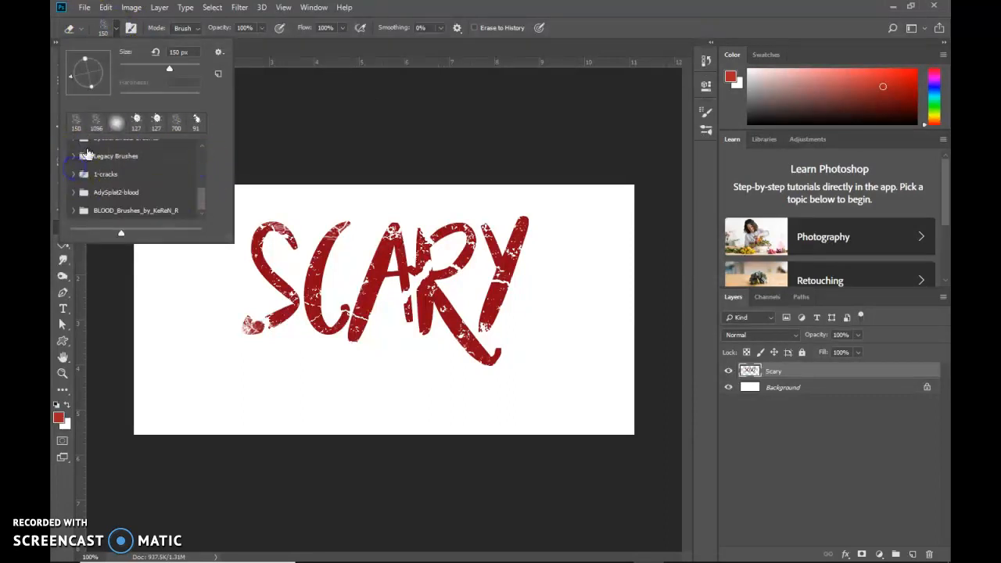
pyautogui.click(220, 53)
pyautogui.click(258, 240)
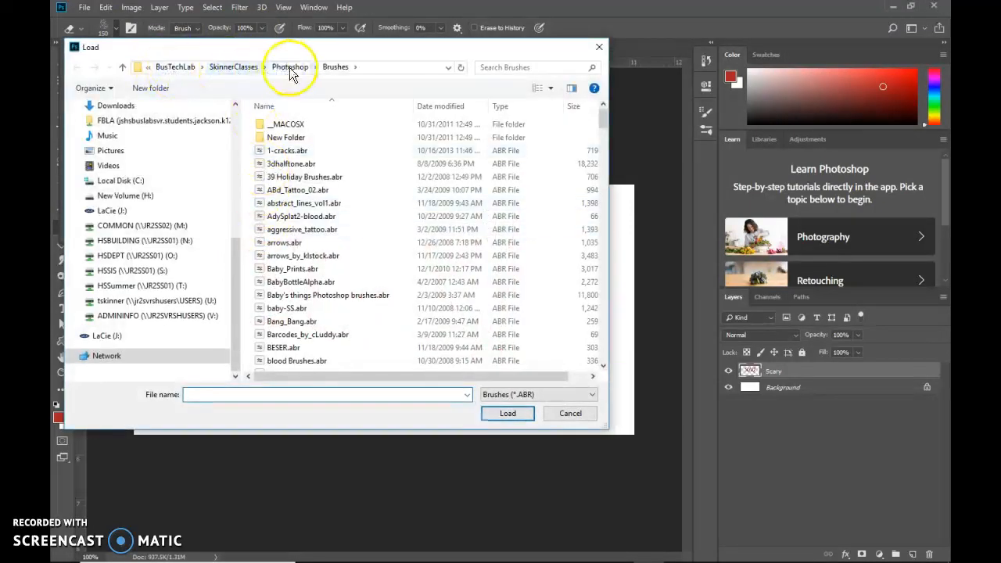
pyautogui.moveTo(603, 119)
pyautogui.mouseDown()
pyautogui.moveTo(608, 334)
pyautogui.moveTo(603, 101)
pyautogui.mouseUp()
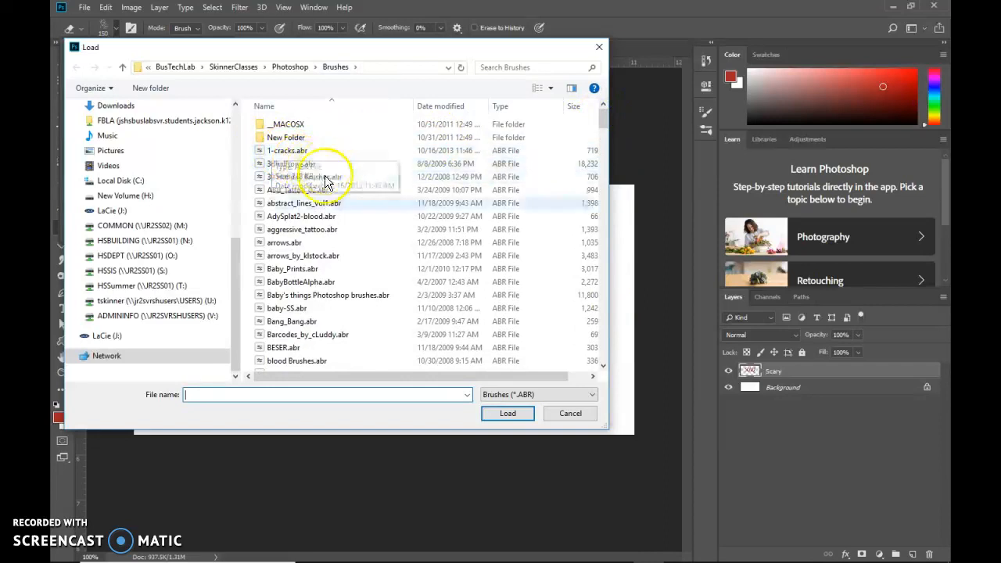
pyautogui.scroll(-2, 339, 263)
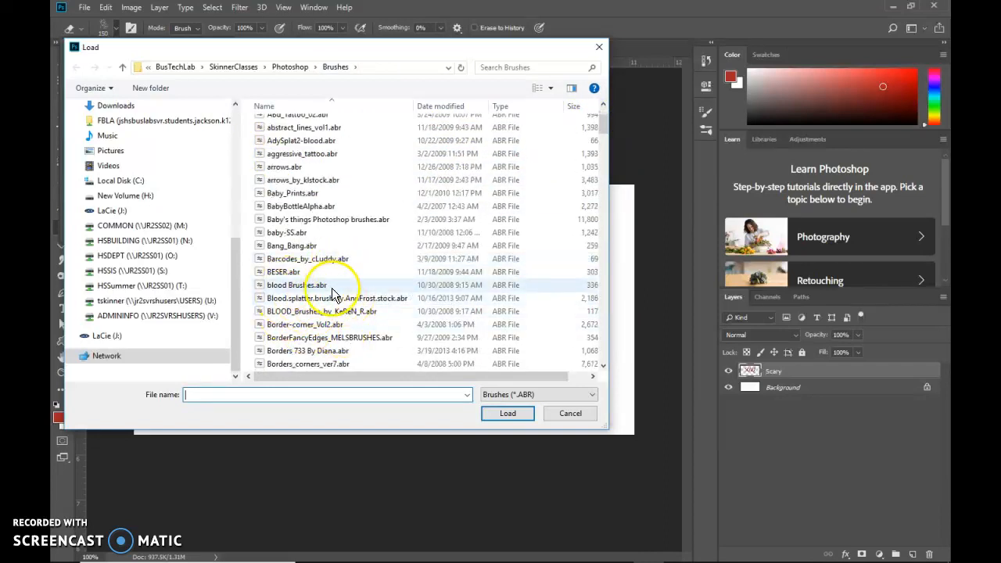
pyautogui.doubleClick(295, 287)
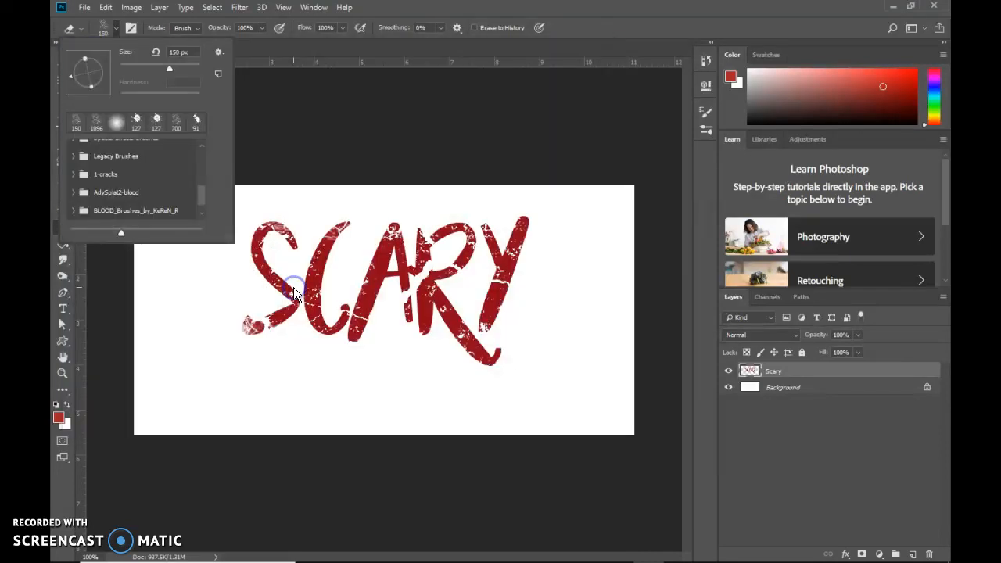
# Preview the tips in the newly loaded blood brush set and choose "blood brush 3" for the eraser.
pyautogui.moveTo(202, 194)
pyautogui.mouseDown()
pyautogui.moveTo(202, 208)
pyautogui.moveTo(206, 195)
pyautogui.mouseUp()
pyautogui.click(75, 210)
pyautogui.click(139, 151)
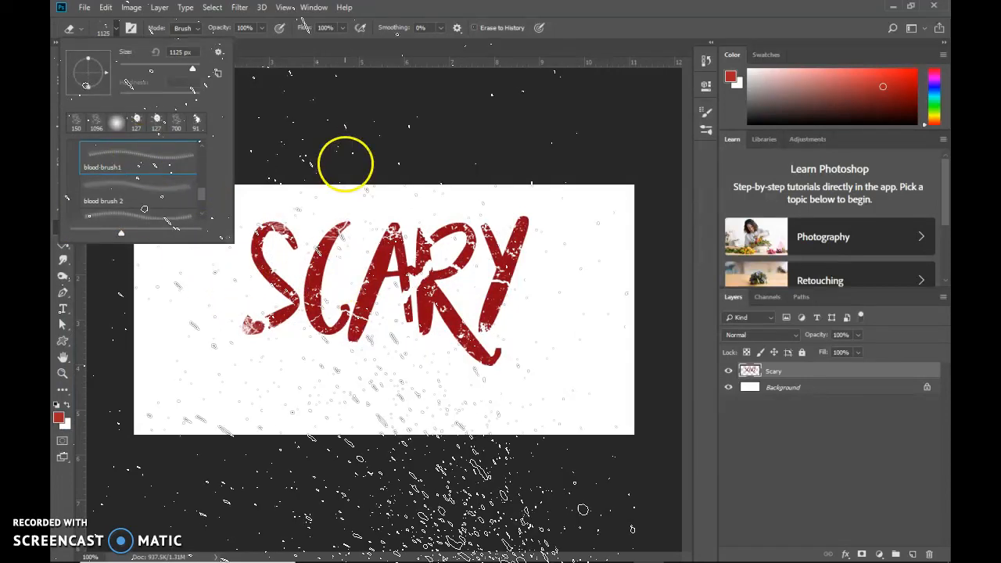
pyautogui.click(167, 197)
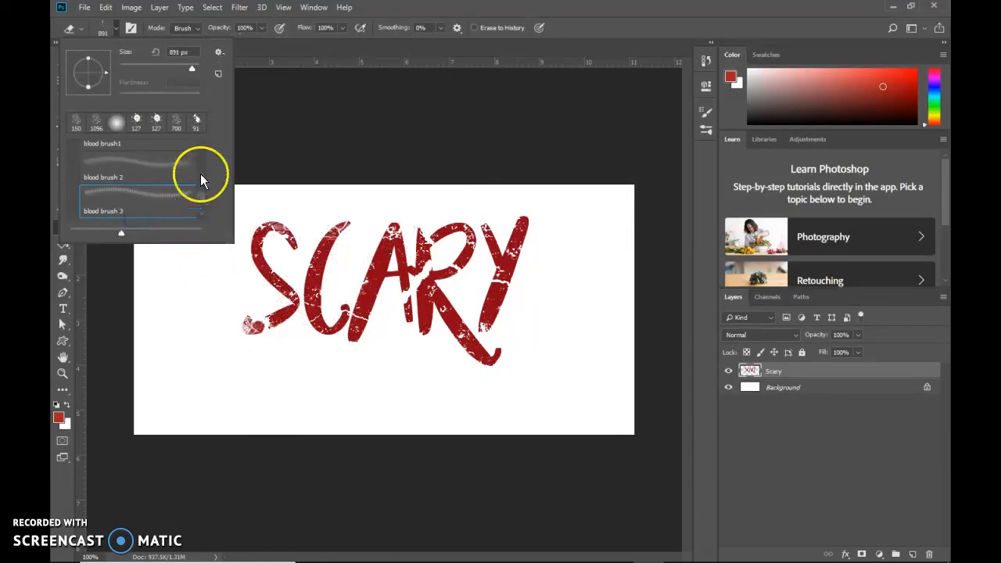
pyautogui.scroll(-1, 203, 203)
pyautogui.click(161, 207)
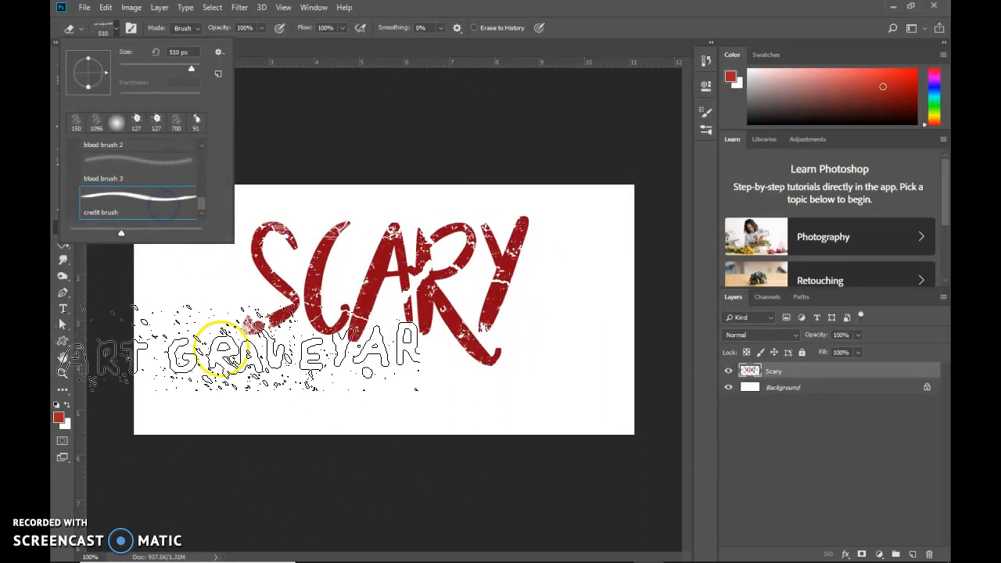
pyautogui.click(179, 162)
pyautogui.click(451, 34)
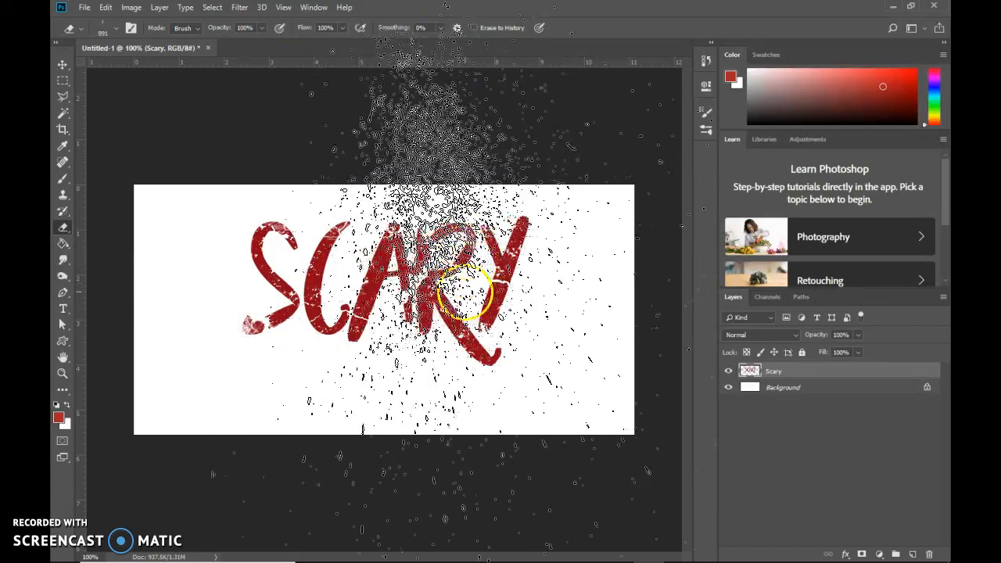
# Reduce the blood spatter eraser brush size to 300 px.
pyautogui.press('[')
pyautogui.press('[')
pyautogui.press('[')
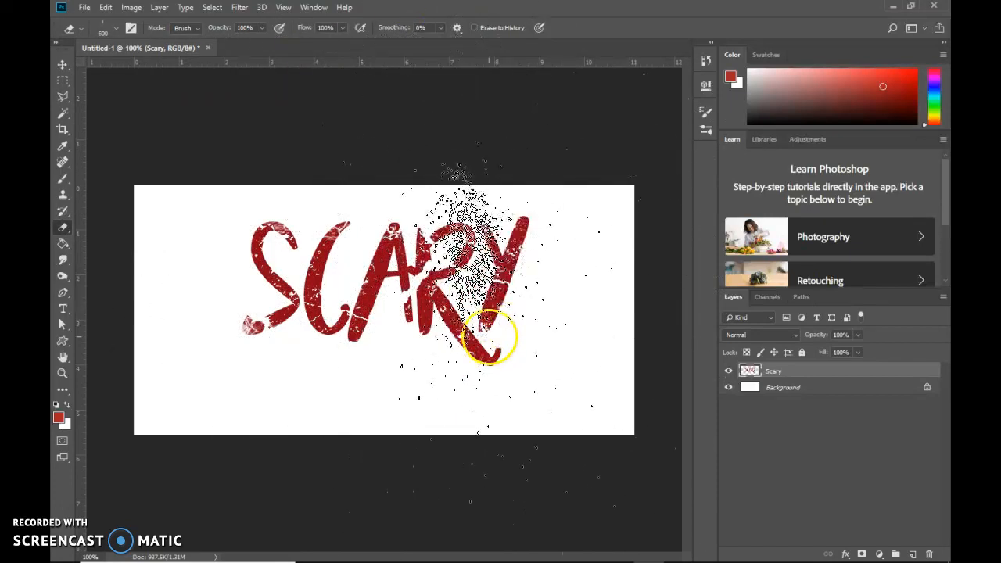
pyautogui.press('[')
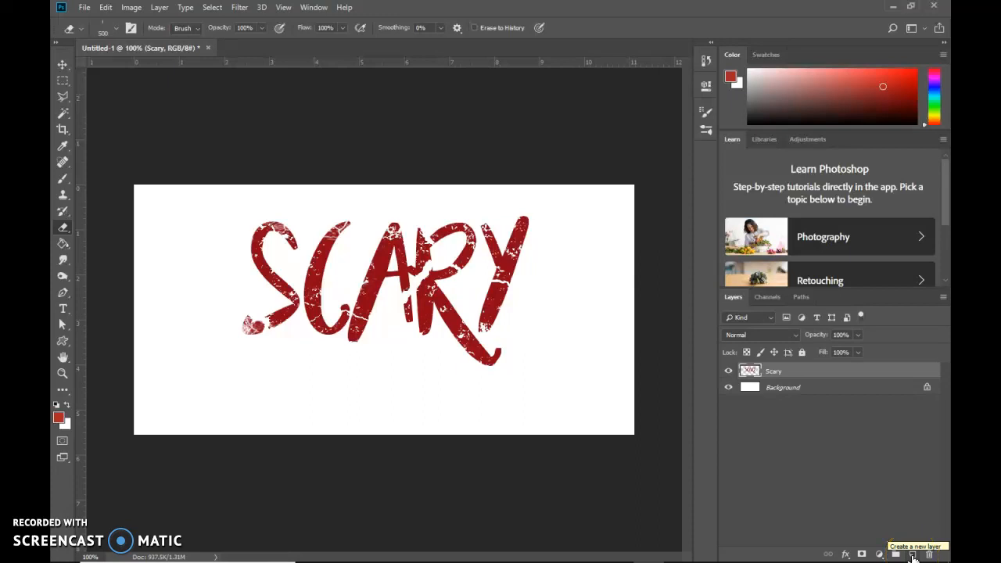
pyautogui.press('[')
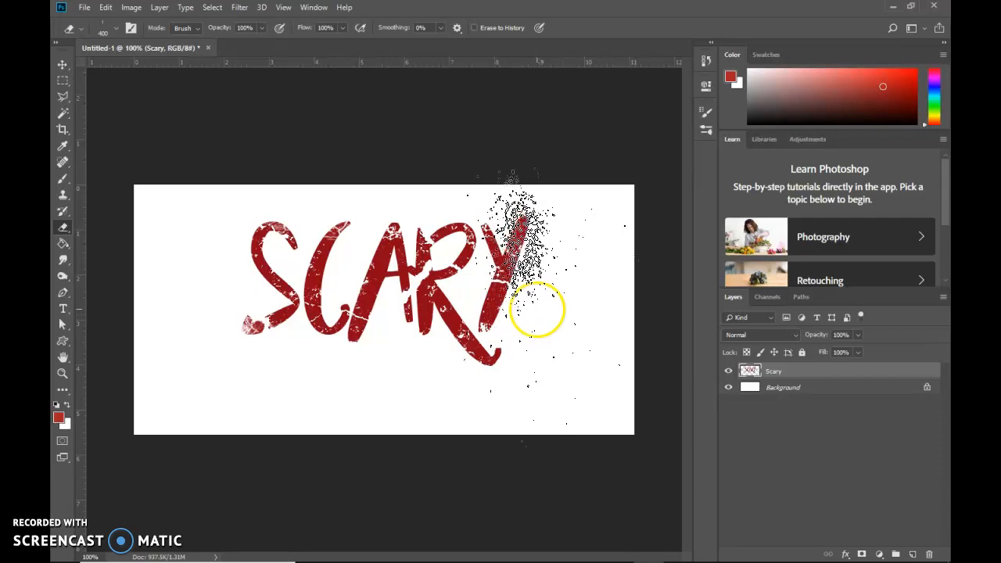
pyautogui.press('[')
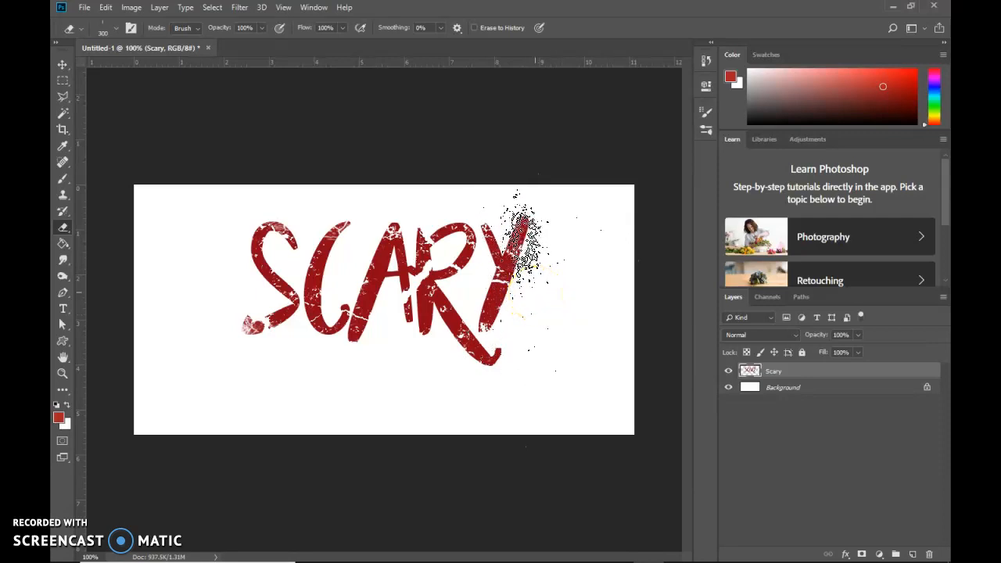
# Rotate the blood spatter eraser's brush tip to an angle of 106°.
pyautogui.click(314, 7)
pyautogui.click(320, 130)
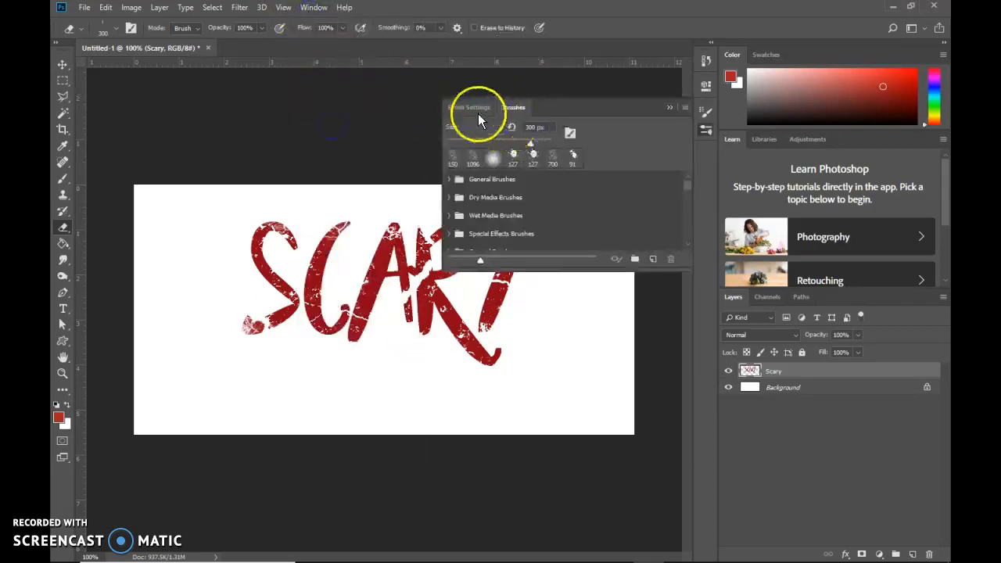
pyautogui.click(469, 108)
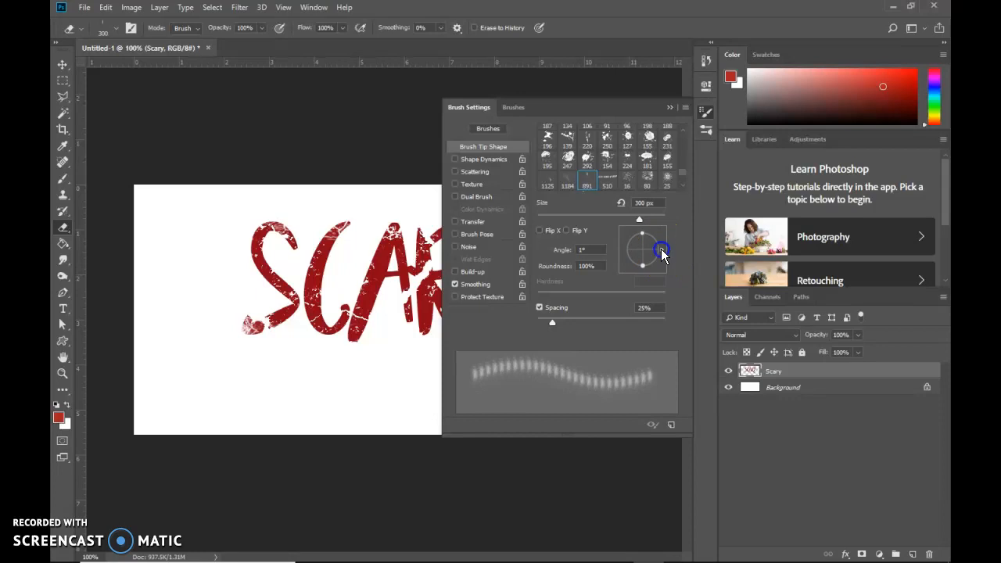
pyautogui.moveTo(659, 251); pyautogui.dragTo(650, 228)
pyautogui.moveTo(281, 313)
pyautogui.mouseDown()
pyautogui.moveTo(336, 308)
pyautogui.moveTo(350, 367)
pyautogui.mouseUp()
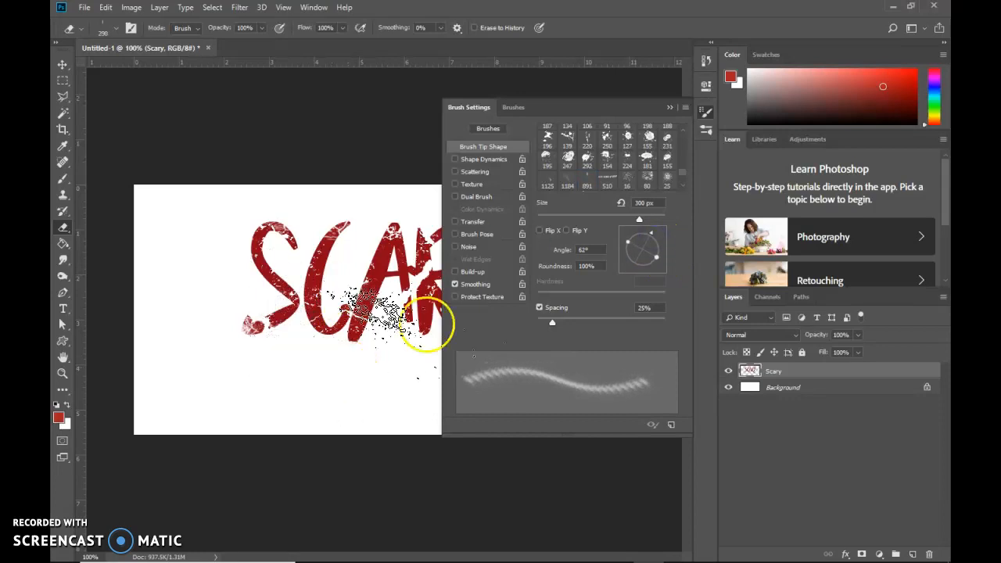
pyautogui.moveTo(637, 235)
pyautogui.mouseDown()
pyautogui.moveTo(647, 230)
pyautogui.moveTo(637, 230)
pyautogui.mouseUp()
pyautogui.moveTo(373, 324)
pyautogui.mouseDown()
pyautogui.moveTo(286, 217)
pyautogui.moveTo(295, 218)
pyautogui.mouseUp()
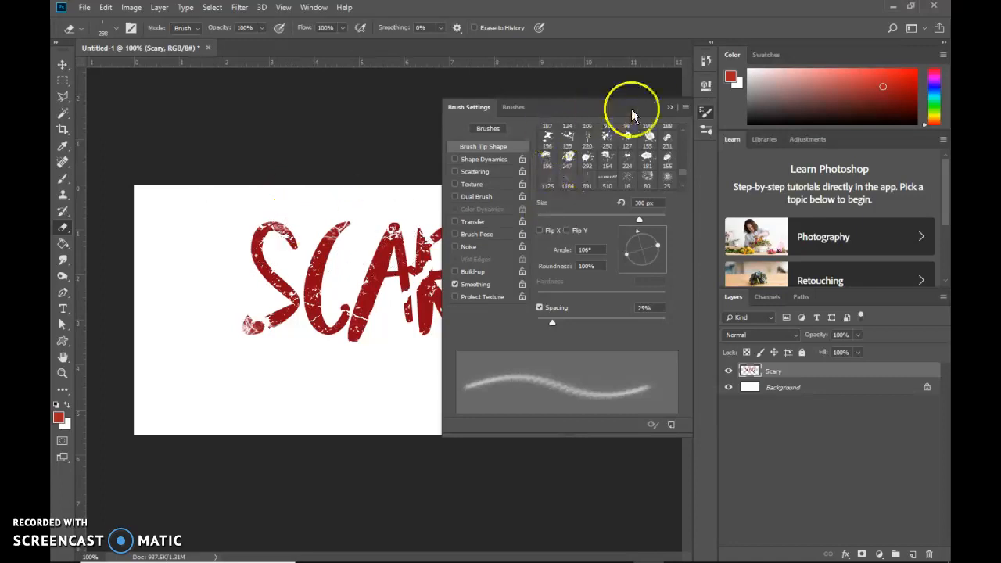
# Reduce the spatter eraser to 250 px and erase one stamp over the upper curve of the S.
pyautogui.click(669, 107)
pyautogui.press('[')
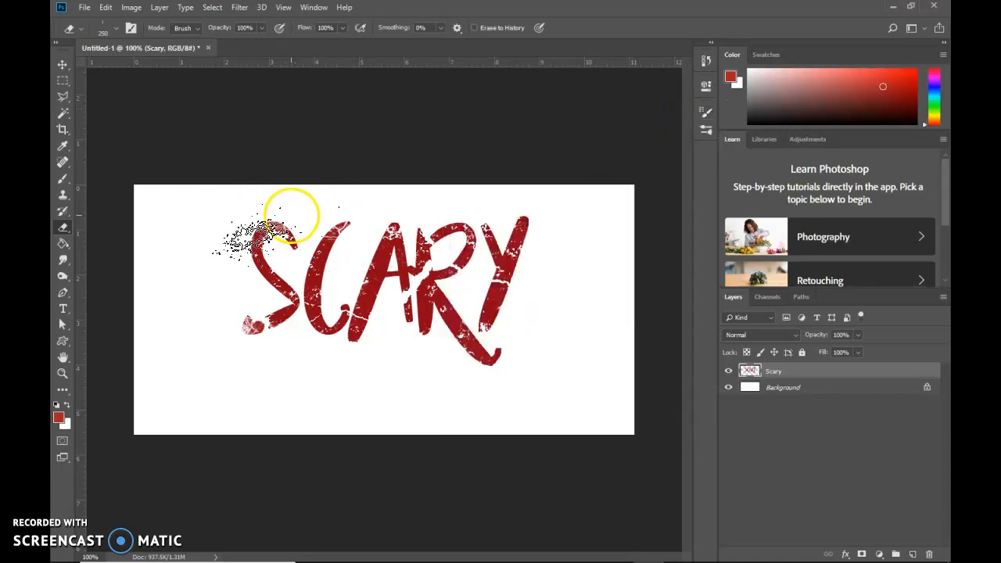
pyautogui.click(292, 216)
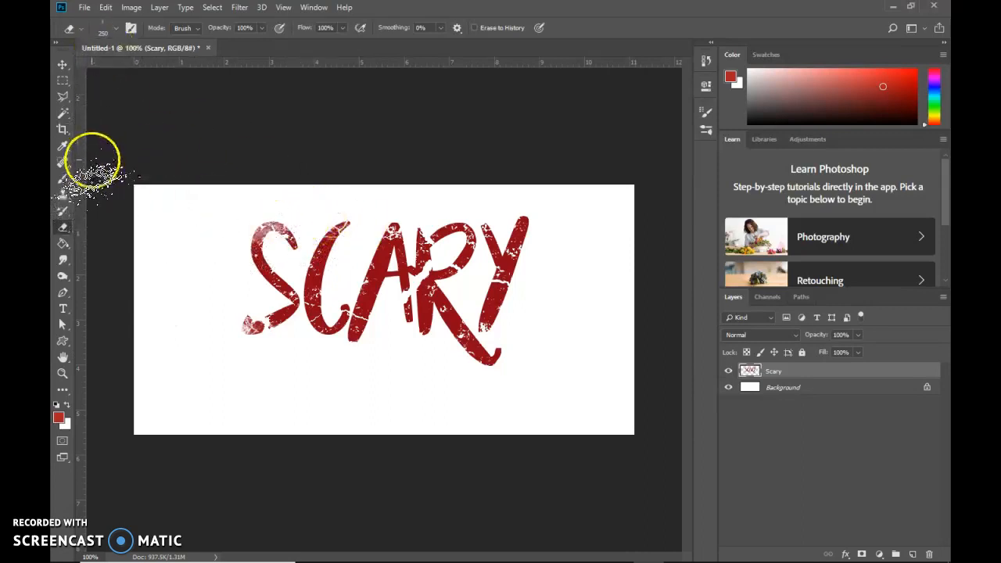
# Switch to the Brush tool with the "blood brush 3" tip and reduce its size to 200 px.
pyautogui.click(64, 178)
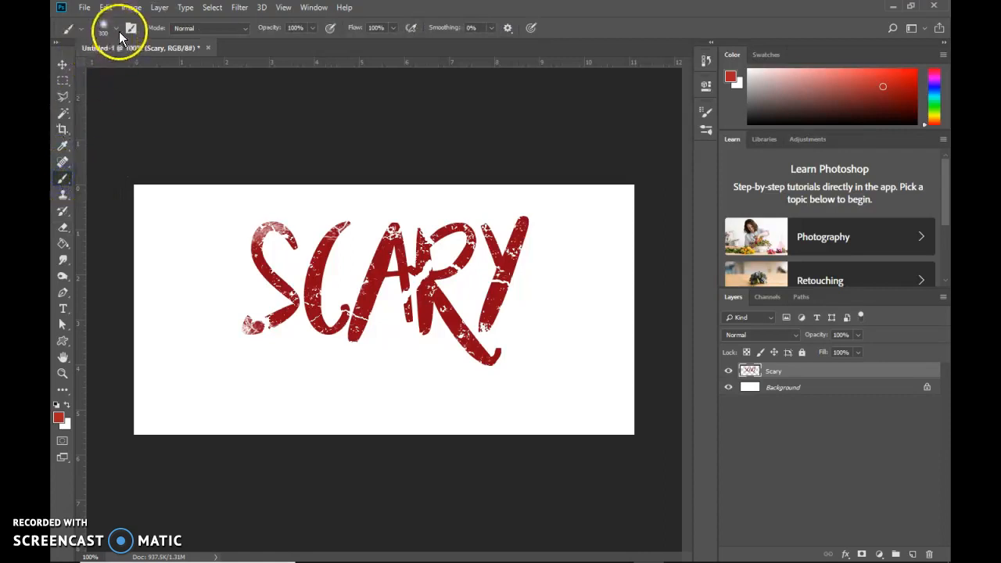
pyautogui.click(118, 30)
pyautogui.moveTo(201, 205)
pyautogui.mouseDown()
pyautogui.moveTo(206, 183)
pyautogui.moveTo(202, 210)
pyautogui.mouseUp()
pyautogui.doubleClick(143, 171)
pyautogui.press('[')
pyautogui.press('[')
pyautogui.press('[')
pyautogui.press('[')
pyautogui.press('[')
pyautogui.press('[')
pyautogui.press('[')
pyautogui.press('[')
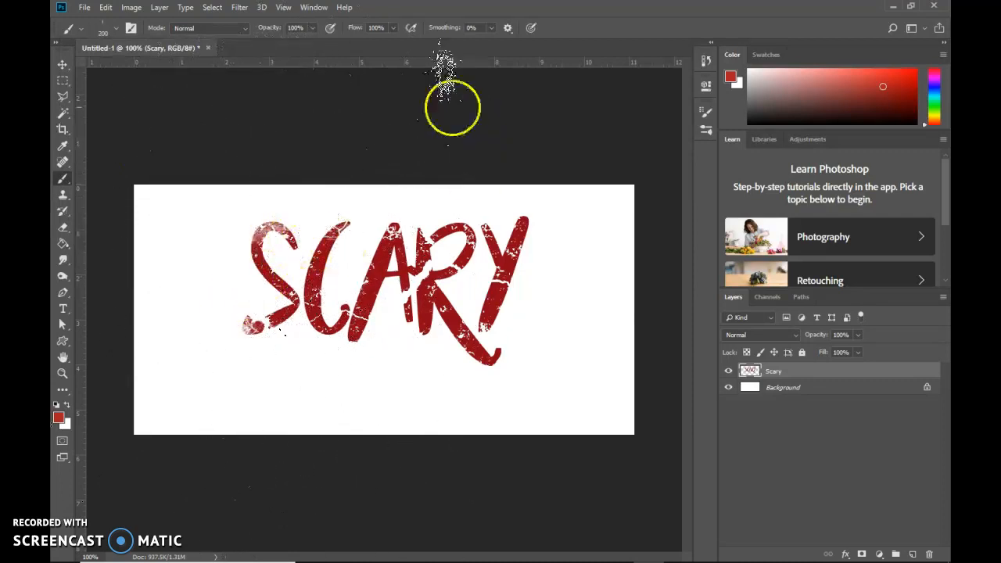
# Rotate the paint brush tip to -67° and stamp red blood spatter on the upper-left curve of the S.
pyautogui.click(313, 8)
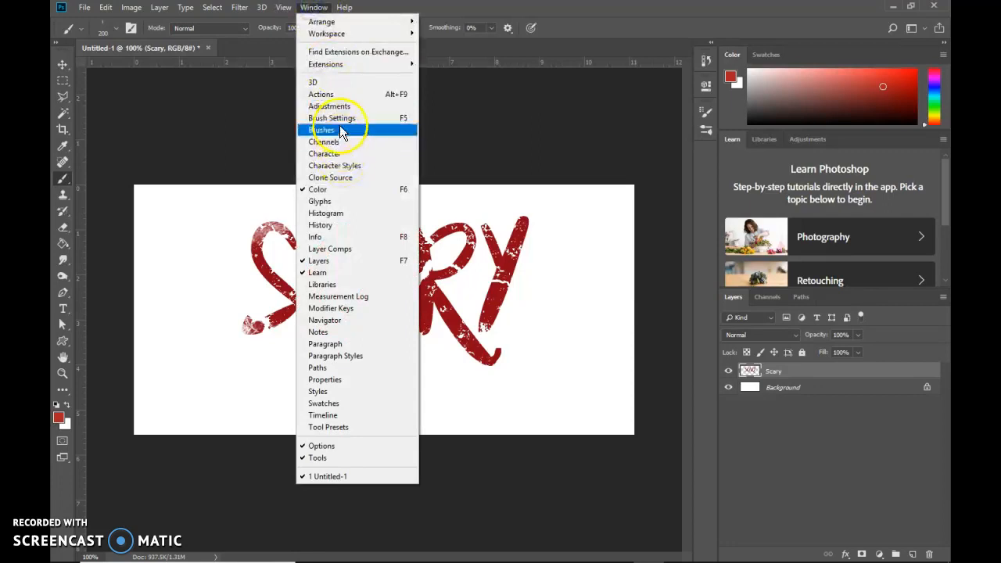
pyautogui.click(340, 129)
pyautogui.click(473, 111)
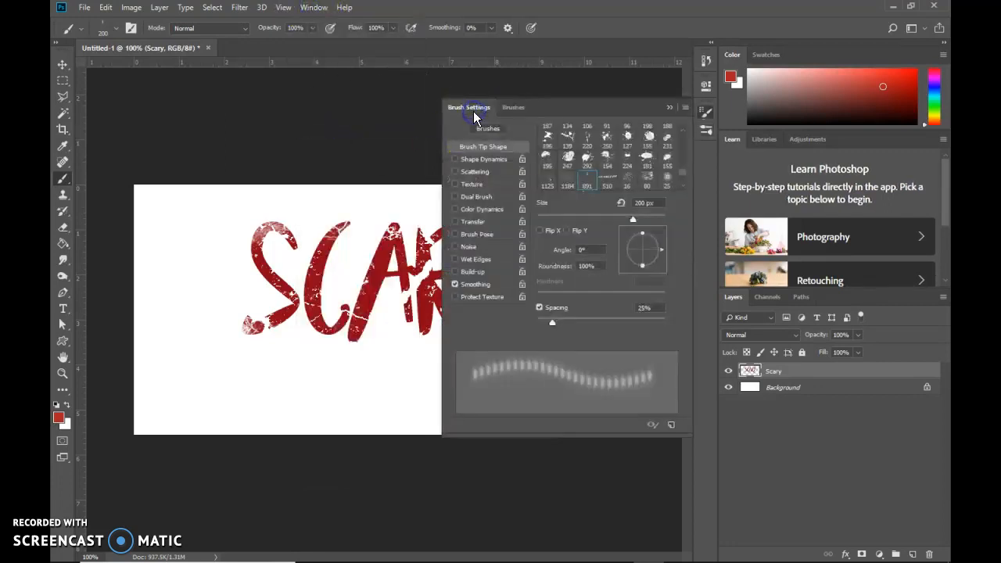
pyautogui.moveTo(654, 246); pyautogui.dragTo(647, 271)
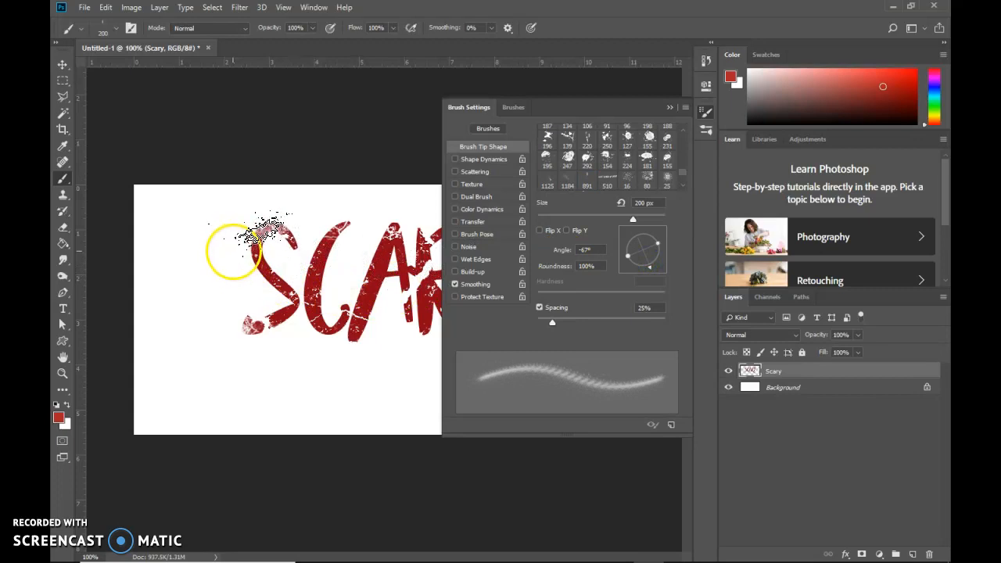
pyautogui.click(233, 251)
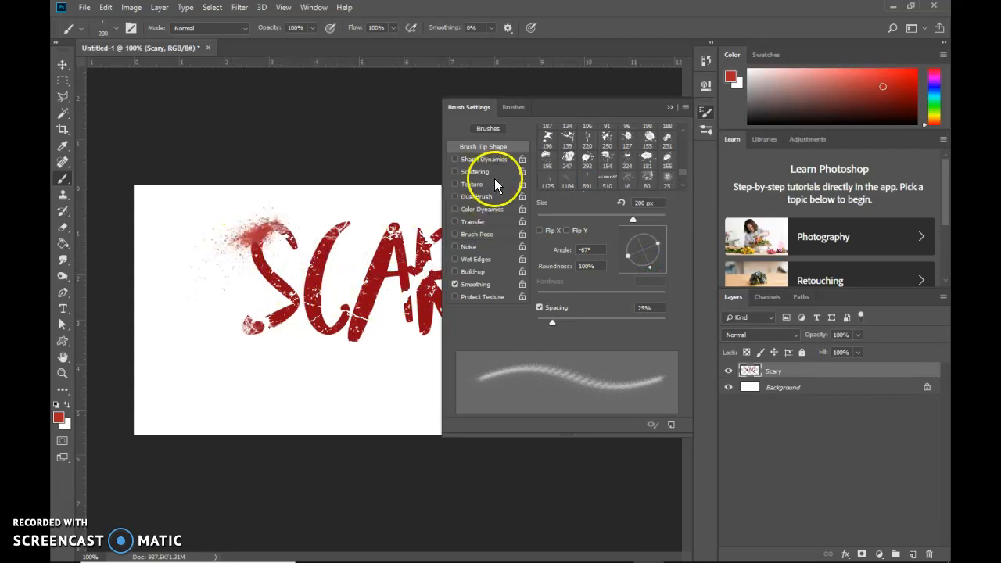
pyautogui.click(669, 107)
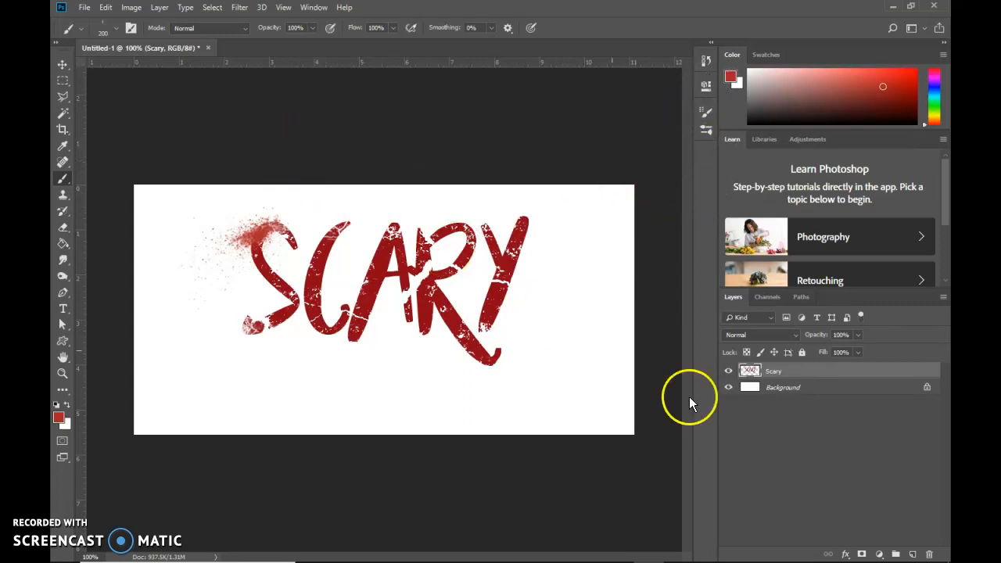
# Add a Drop Shadow effect to the Scary layer with Use Global Light turned off.
pyautogui.click(846, 555)
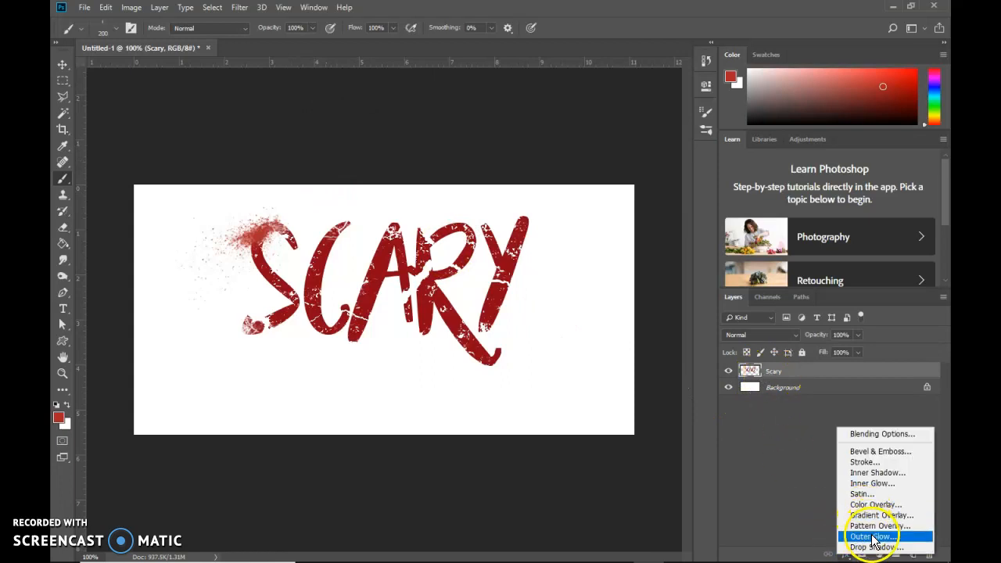
pyautogui.click(874, 547)
pyautogui.moveTo(510, 201); pyautogui.dragTo(708, 150)
pyautogui.click(719, 222)
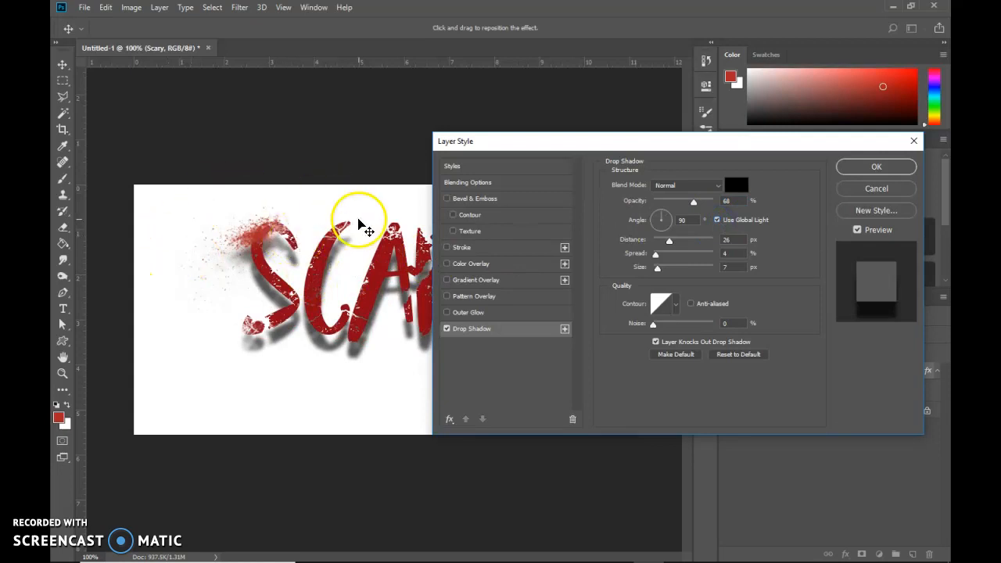
# Cast the drop shadow down and left at about 45° with distance 172 px and opacity 47%, increase its spread, and apply the style.
pyautogui.moveTo(664, 215)
pyautogui.mouseDown()
pyautogui.moveTo(677, 225)
pyautogui.moveTo(667, 226)
pyautogui.moveTo(657, 219)
pyautogui.moveTo(715, 217)
pyautogui.moveTo(648, 217)
pyautogui.mouseUp()
pyautogui.moveTo(328, 279); pyautogui.dragTo(243, 351)
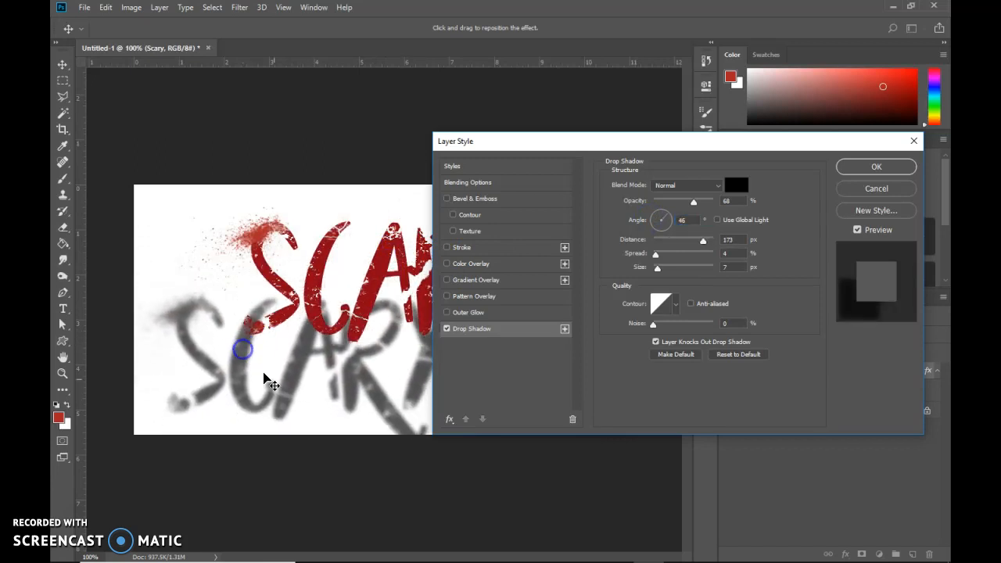
pyautogui.moveTo(696, 207); pyautogui.dragTo(681, 204)
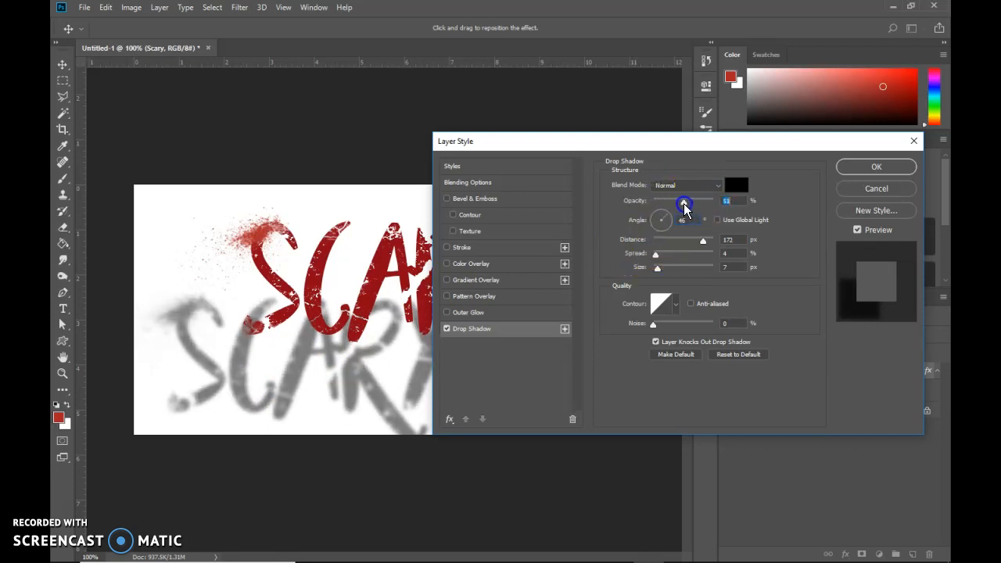
pyautogui.moveTo(656, 255)
pyautogui.mouseDown()
pyautogui.moveTo(696, 262)
pyautogui.moveTo(673, 257)
pyautogui.mouseUp()
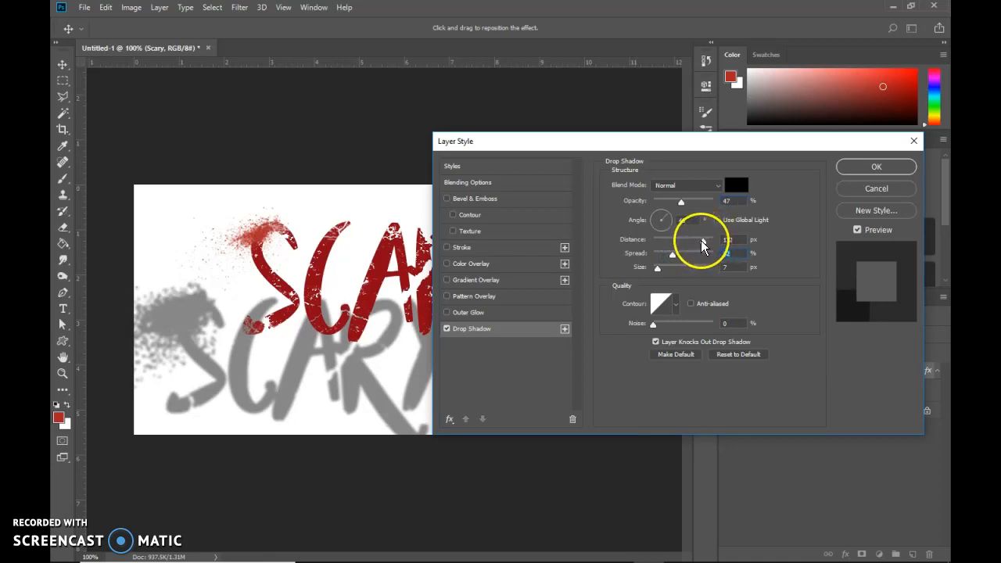
pyautogui.click(870, 167)
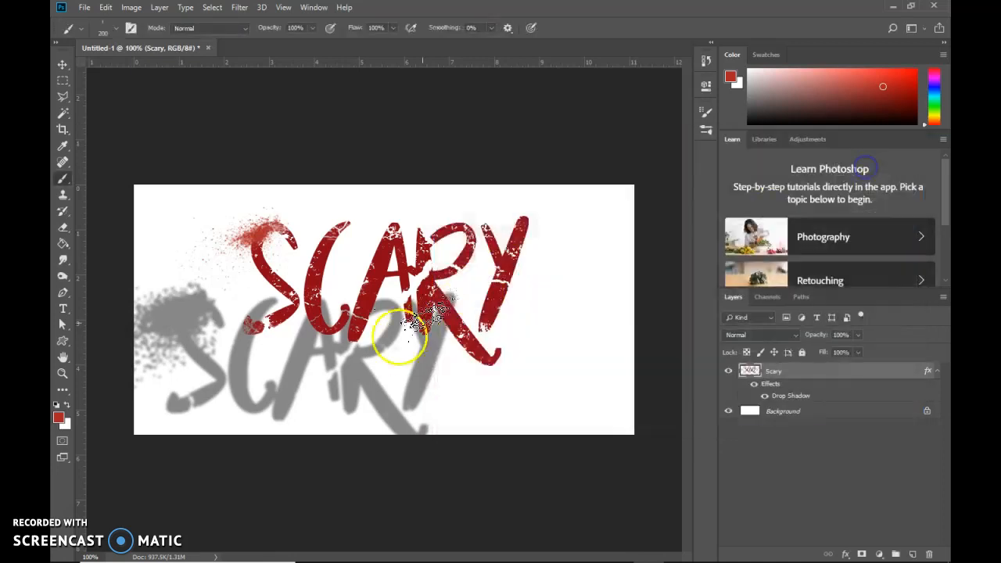
# Convert the Scary layer's Drop Shadow effect into its own separate layer, accepting the effects warning.
pyautogui.click(63, 65)
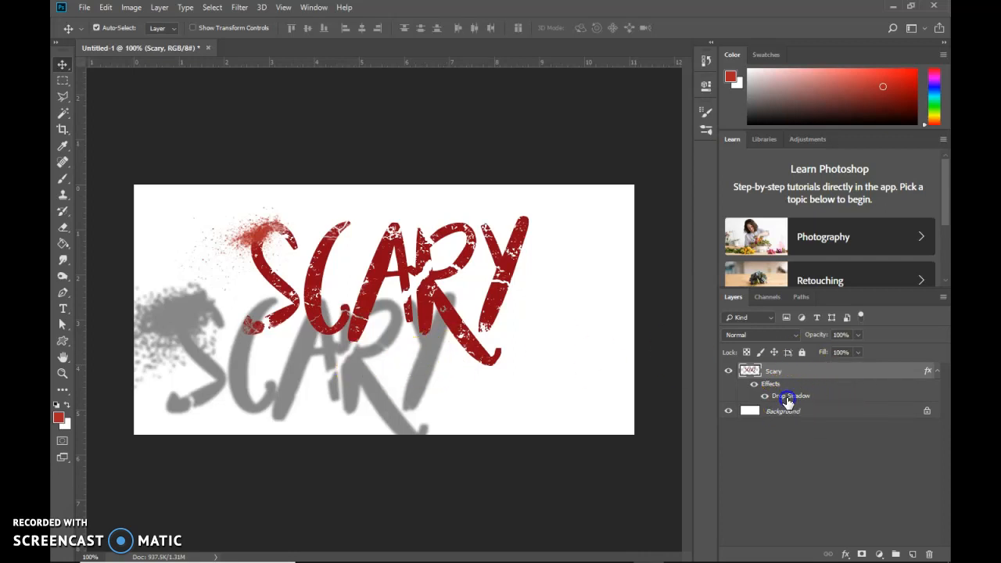
pyautogui.rightClick(820, 397)
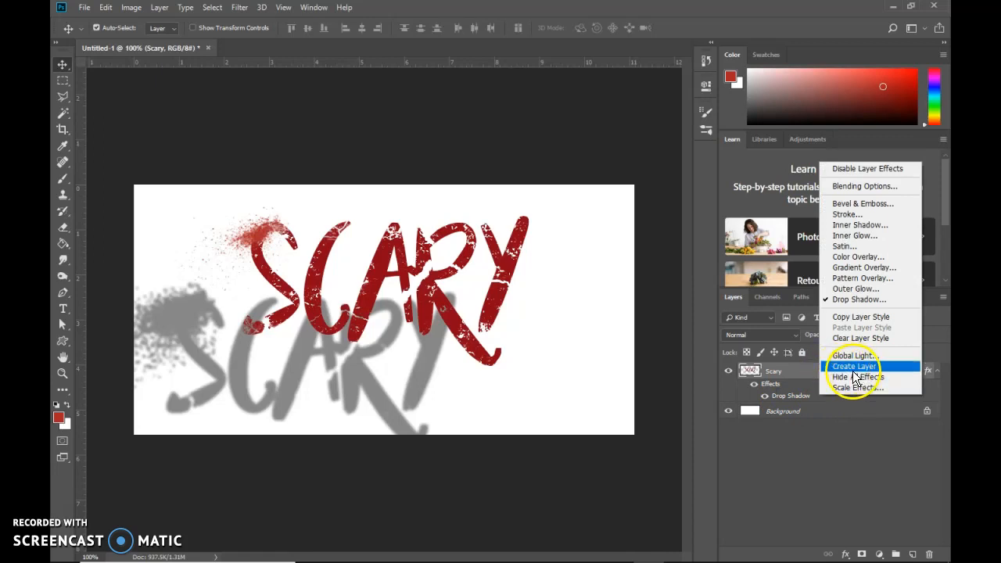
pyautogui.click(854, 374)
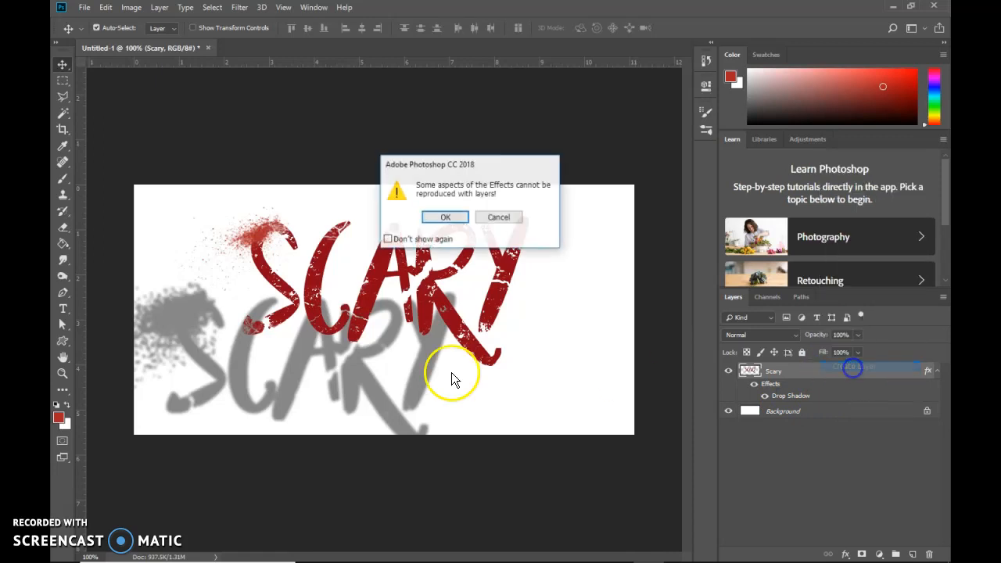
pyautogui.click(452, 216)
# Move the shadow closer to the lettering, flip it vertically to -65.30% height with Free Transform, and place it beneath the letters.
pyautogui.moveTo(380, 320); pyautogui.dragTo(336, 342)
pyautogui.hotkey('ctrl', 't')
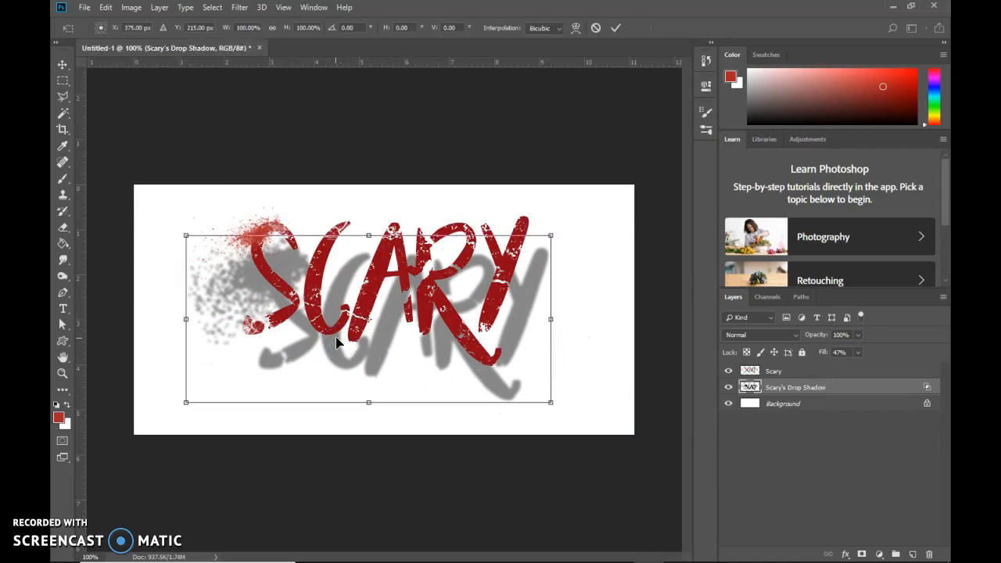
pyautogui.moveTo(368, 234); pyautogui.dragTo(365, 470)
pyautogui.moveTo(373, 430); pyautogui.dragTo(357, 342)
pyautogui.moveTo(355, 397)
pyautogui.mouseDown()
pyautogui.moveTo(355, 431)
pyautogui.moveTo(367, 392)
pyautogui.moveTo(365, 405)
pyautogui.mouseUp()
# Warp the flipped shadow by curving its upper edge, pulling the upper-right corner inward and the lower-right corner outward, and commit the transform.
pyautogui.rightClick(510, 387)
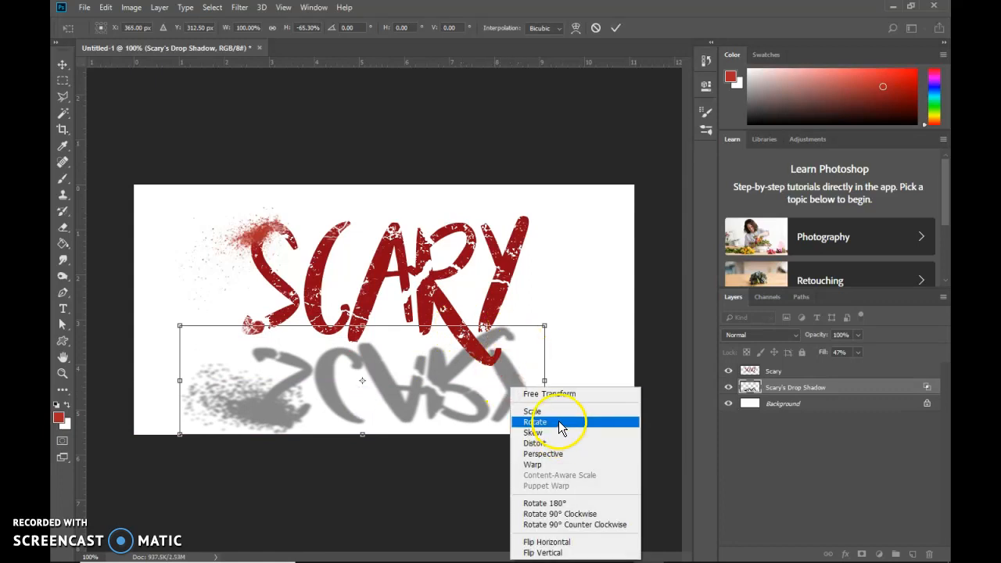
pyautogui.click(532, 466)
pyautogui.moveTo(321, 385)
pyautogui.mouseDown()
pyautogui.moveTo(304, 384)
pyautogui.moveTo(460, 367)
pyautogui.moveTo(300, 386)
pyautogui.moveTo(313, 389)
pyautogui.mouseUp()
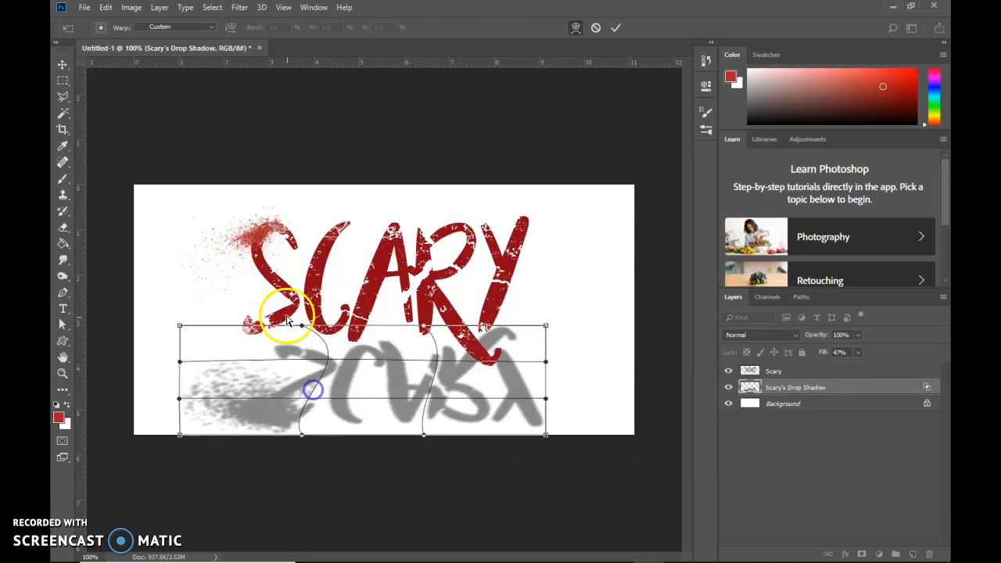
pyautogui.moveTo(300, 326)
pyautogui.mouseDown()
pyautogui.moveTo(263, 328)
pyautogui.moveTo(273, 347)
pyautogui.moveTo(264, 337)
pyautogui.moveTo(317, 334)
pyautogui.mouseUp()
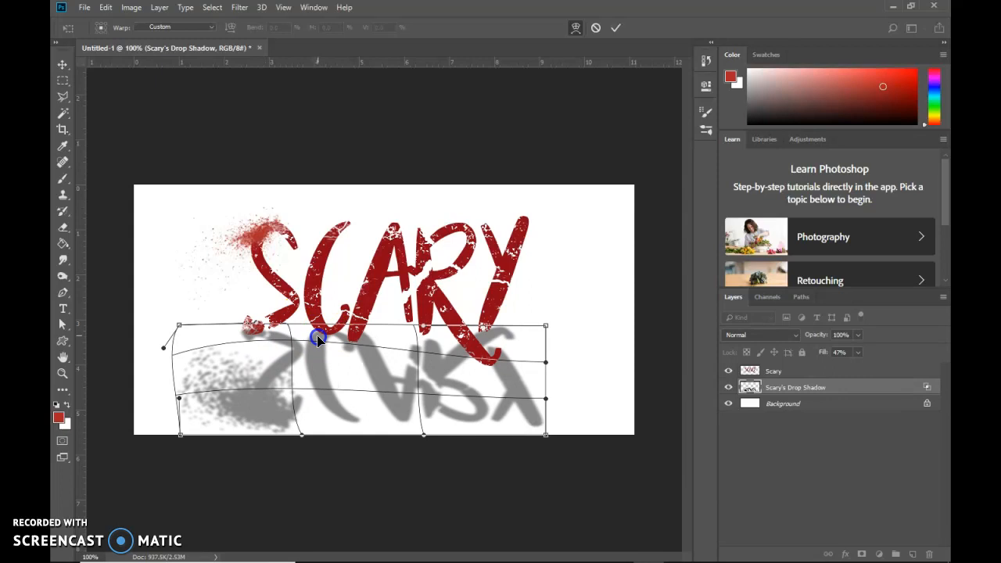
pyautogui.moveTo(426, 345); pyautogui.dragTo(399, 305)
pyautogui.moveTo(547, 328); pyautogui.dragTo(510, 335)
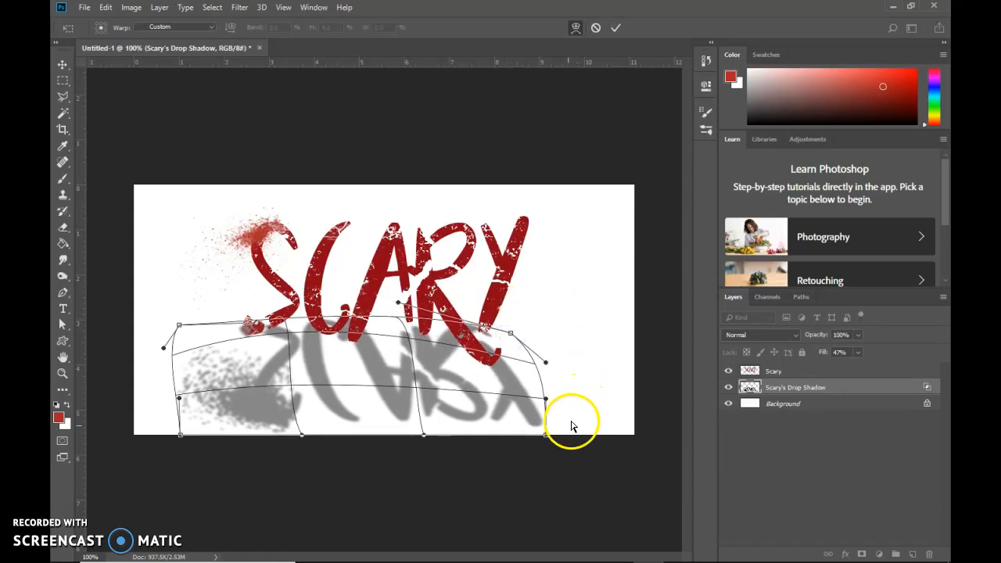
pyautogui.moveTo(545, 435); pyautogui.dragTo(568, 426)
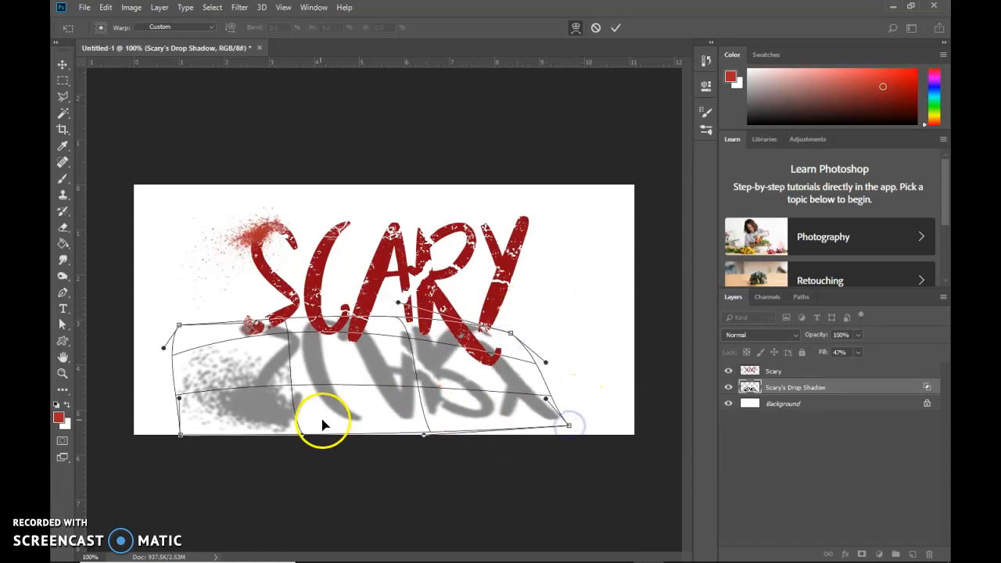
pyautogui.moveTo(306, 435); pyautogui.dragTo(302, 396)
pyautogui.moveTo(180, 403); pyautogui.dragTo(193, 395)
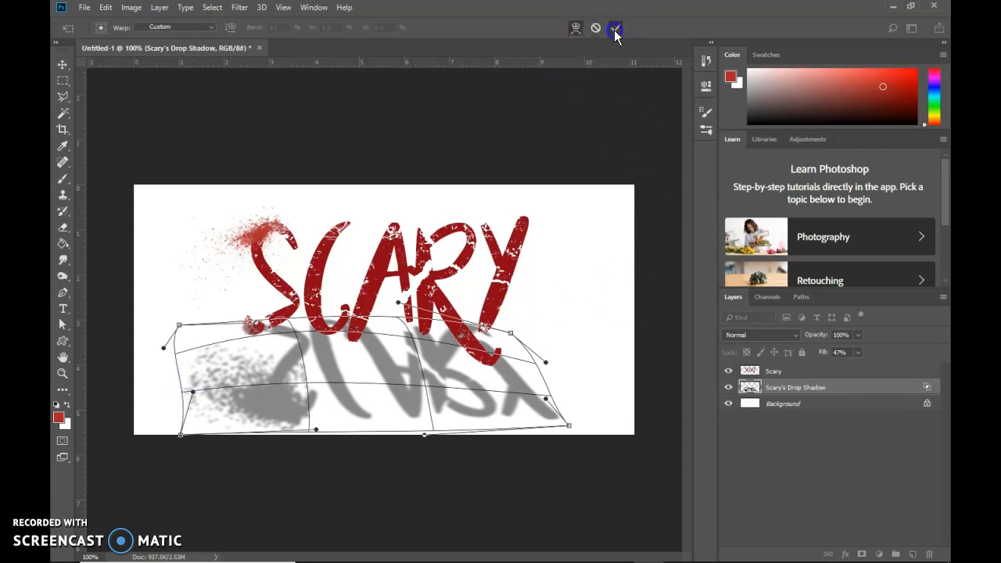
pyautogui.click(615, 30)
# Lower the opacity of the Scary's Drop Shadow layer to 57%.
pyautogui.click(778, 373)
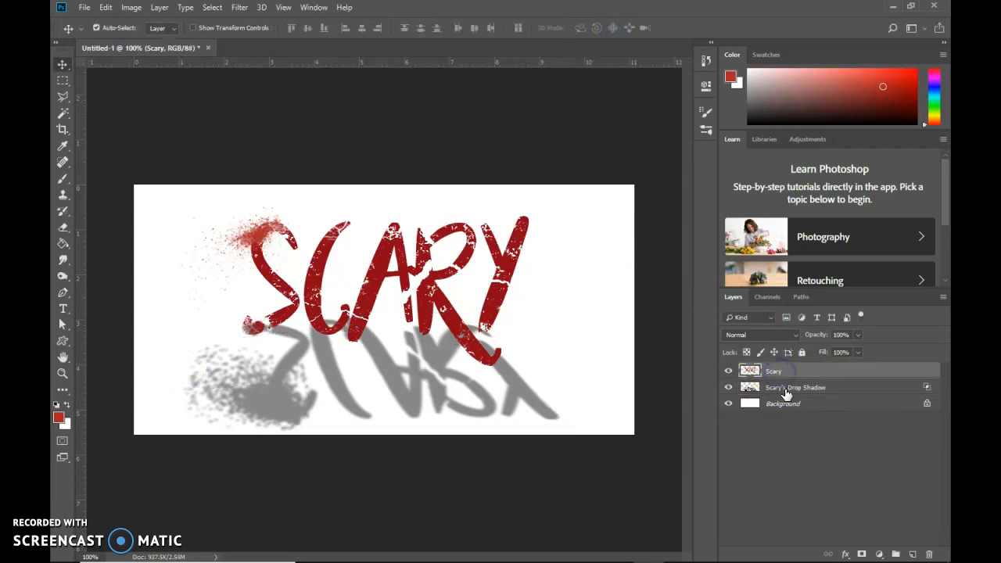
pyautogui.click(786, 389)
pyautogui.moveTo(818, 338); pyautogui.dragTo(810, 335)
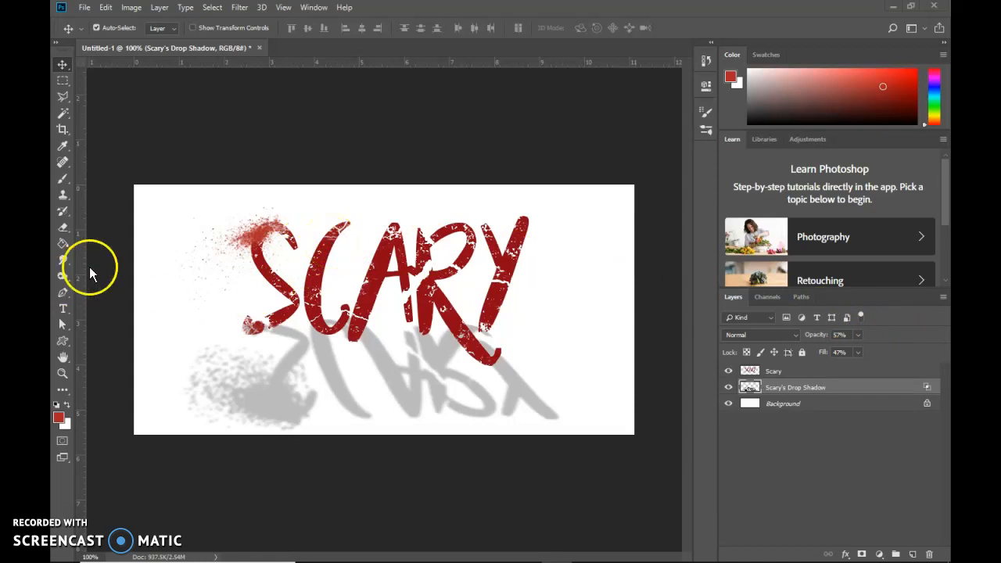
# Smudge the lower stroke of the S and the foot of the A's left leg on the Scary layer at 50% strength.
pyautogui.click(749, 373)
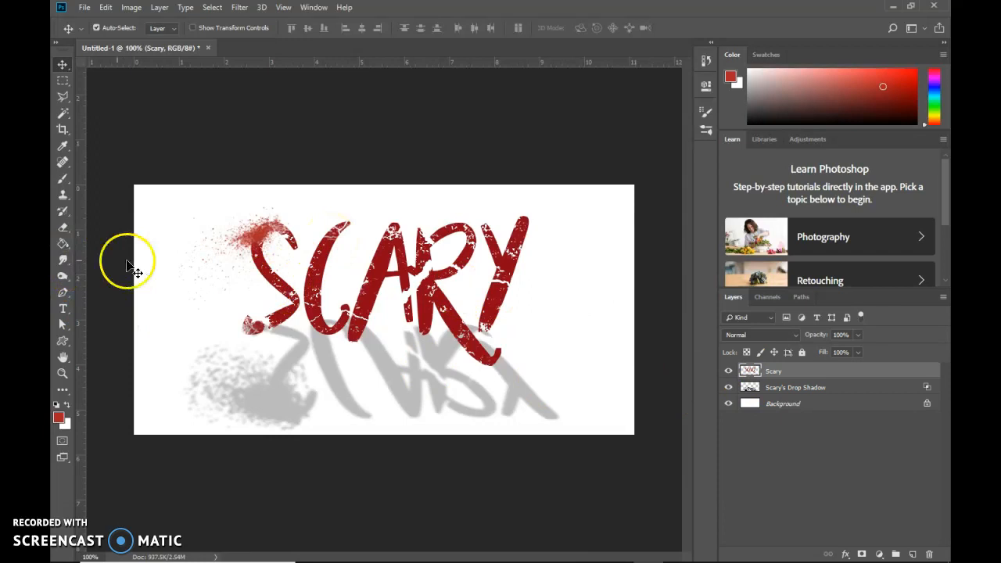
pyautogui.click(66, 260)
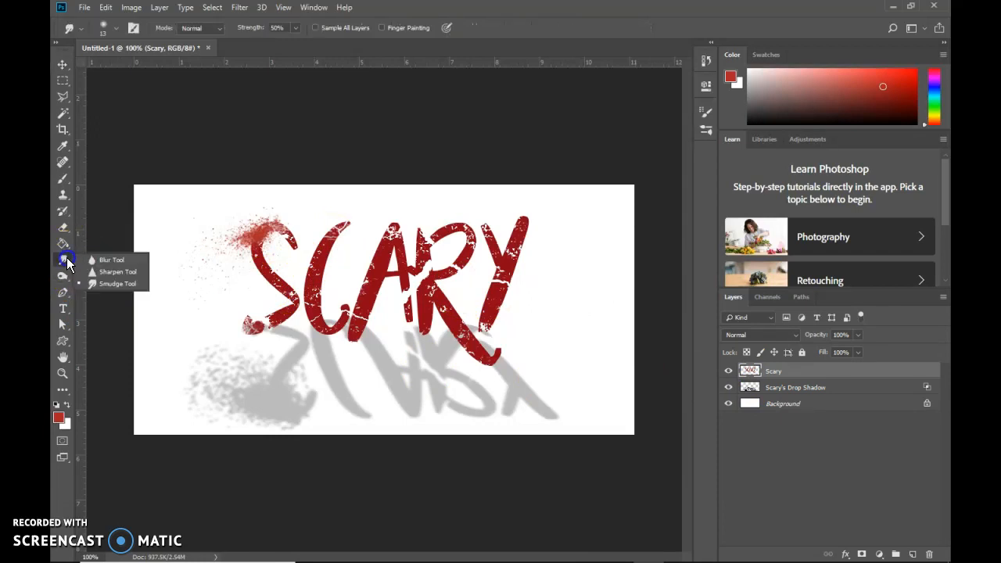
pyautogui.click(63, 258)
pyautogui.moveTo(64, 259); pyautogui.dragTo(114, 283)
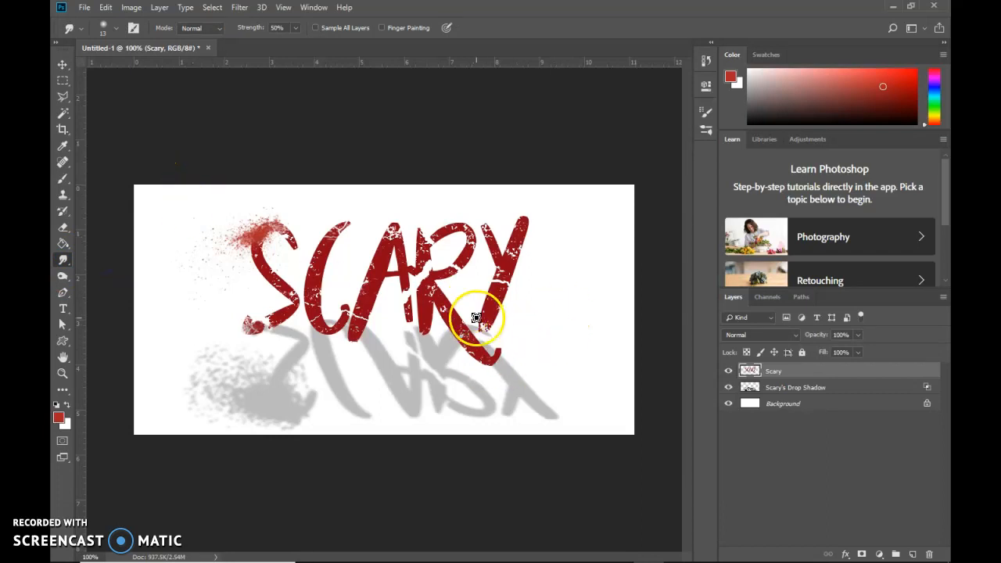
pyautogui.click(62, 372)
pyautogui.click(336, 319)
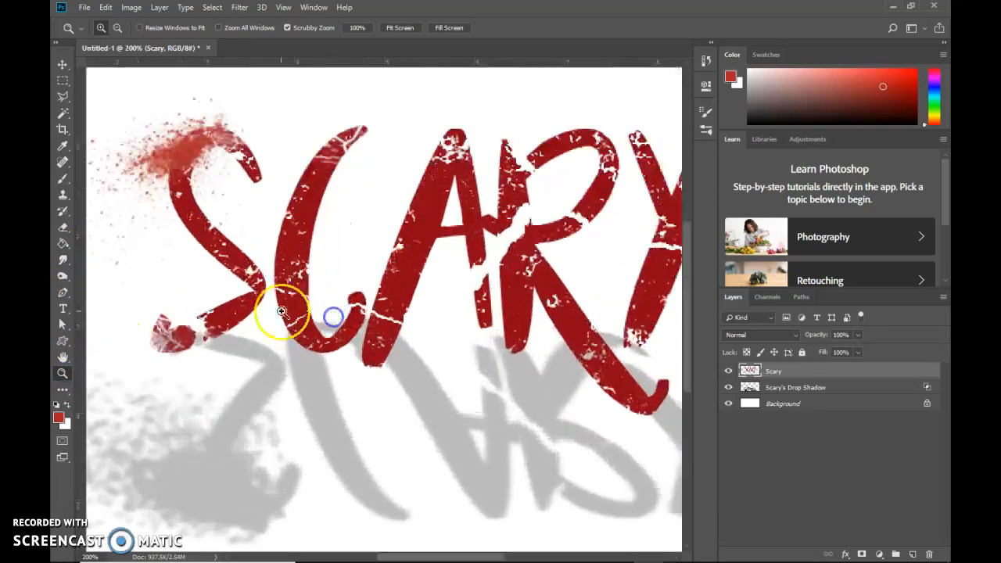
pyautogui.click(279, 310)
pyautogui.click(62, 261)
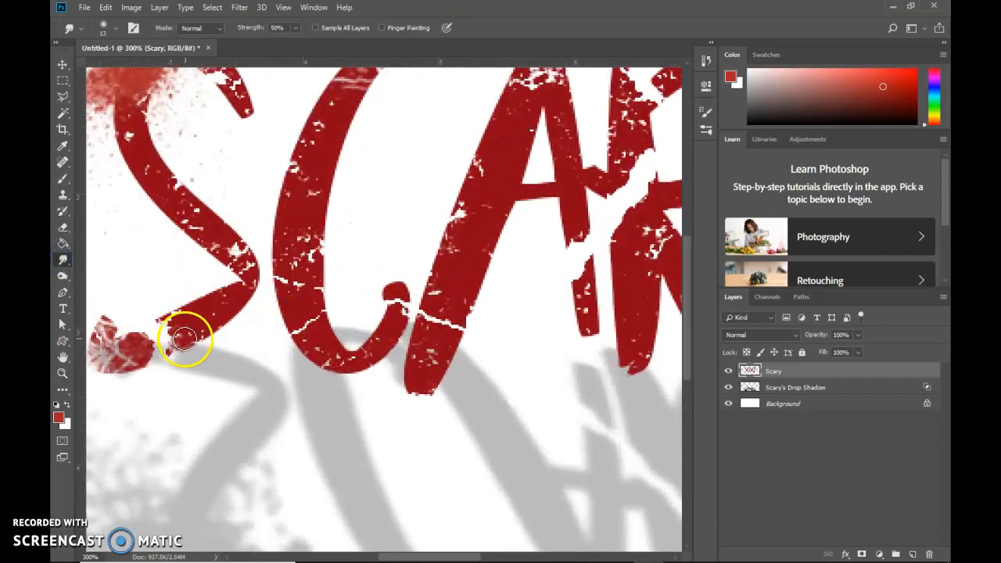
pyautogui.moveTo(174, 368)
pyautogui.mouseDown()
pyautogui.moveTo(196, 333)
pyautogui.moveTo(197, 307)
pyautogui.moveTo(114, 320)
pyautogui.mouseUp()
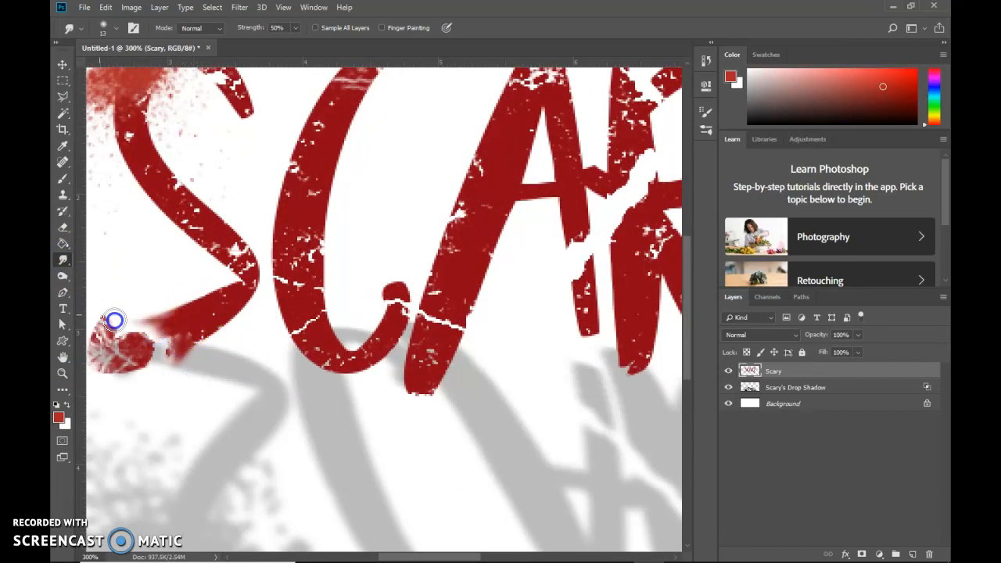
pyautogui.moveTo(388, 345)
pyautogui.mouseDown()
pyautogui.moveTo(368, 374)
pyautogui.moveTo(416, 370)
pyautogui.moveTo(390, 406)
pyautogui.moveTo(448, 415)
pyautogui.mouseUp()
pyautogui.moveTo(439, 368)
pyautogui.mouseDown()
pyautogui.moveTo(482, 436)
pyautogui.moveTo(534, 478)
pyautogui.mouseUp()
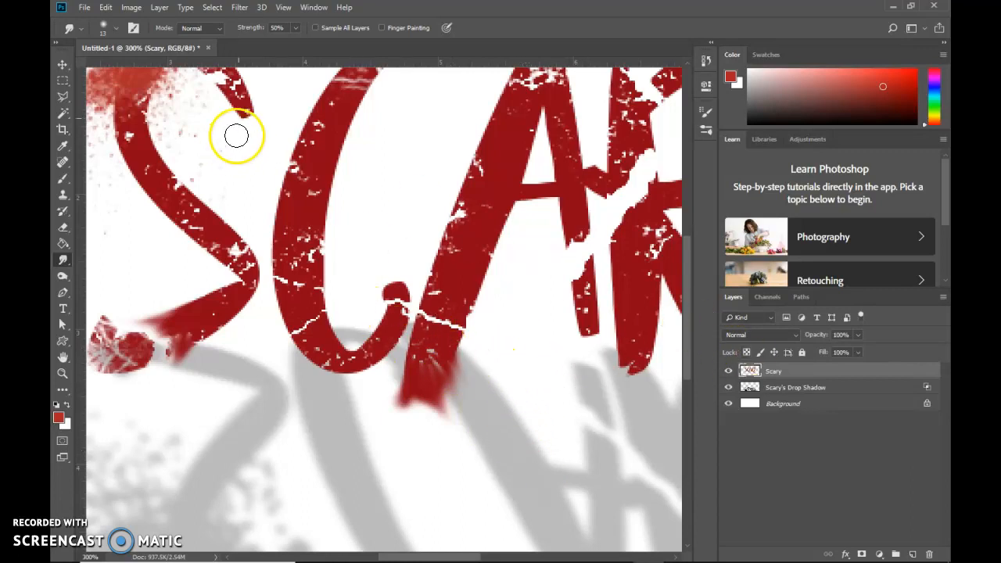
# Darken the upper parts of the letters and the blood spatter using a 65 px Burn tool with Midtones range and 50% exposure.
pyautogui.scroll(3, 509, 306)
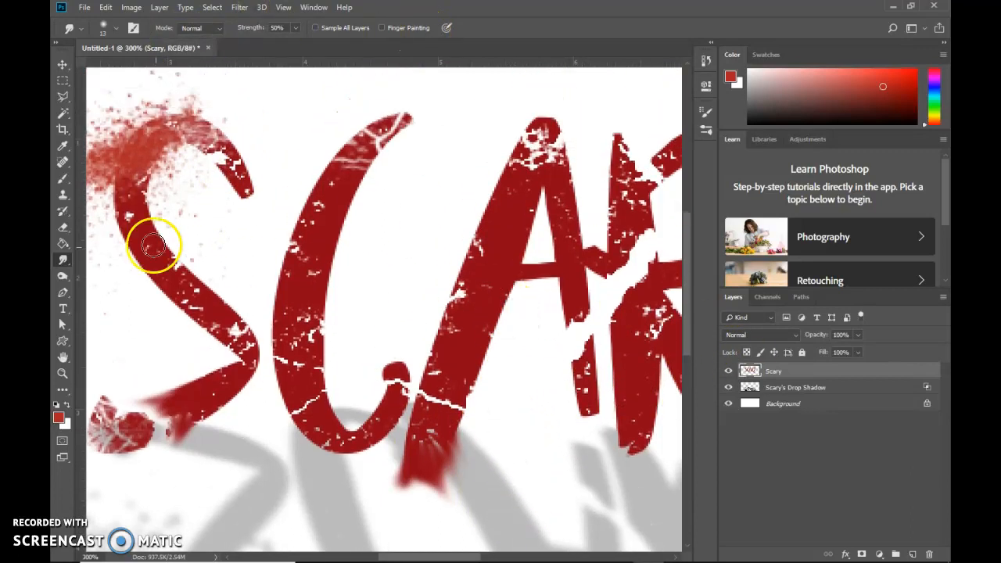
pyautogui.click(63, 277)
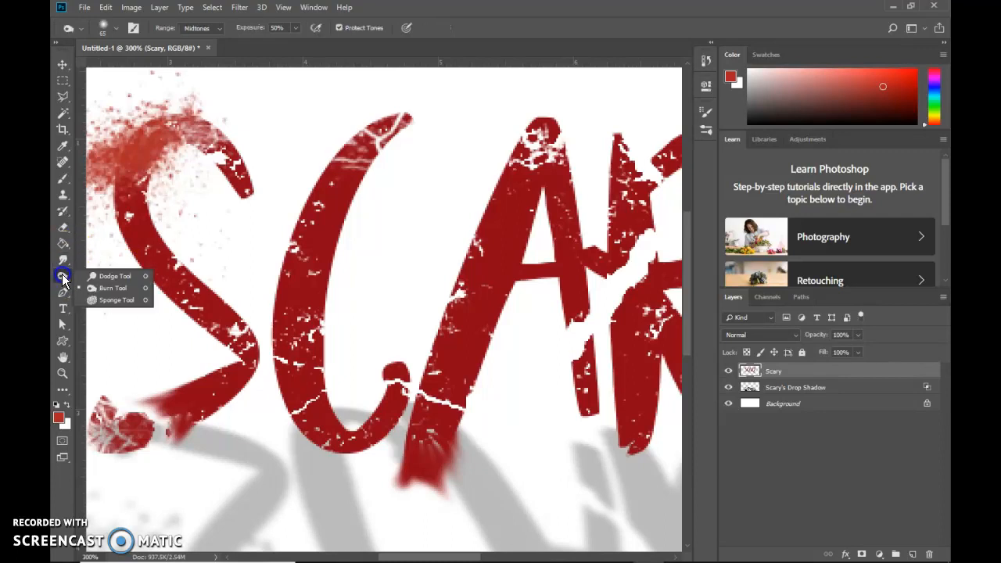
pyautogui.click(110, 292)
pyautogui.moveTo(311, 207)
pyautogui.mouseDown()
pyautogui.moveTo(371, 130)
pyautogui.moveTo(436, 112)
pyautogui.mouseUp()
pyautogui.moveTo(511, 123); pyautogui.dragTo(512, 244)
pyautogui.moveTo(566, 141); pyautogui.dragTo(575, 211)
pyautogui.moveTo(187, 87)
pyautogui.mouseDown()
pyautogui.moveTo(109, 187)
pyautogui.moveTo(83, 169)
pyautogui.moveTo(190, 97)
pyautogui.moveTo(134, 161)
pyautogui.mouseUp()
pyautogui.moveTo(381, 551); pyautogui.dragTo(416, 552)
pyautogui.moveTo(506, 115)
pyautogui.mouseDown()
pyautogui.moveTo(575, 188)
pyautogui.moveTo(518, 239)
pyautogui.moveTo(564, 273)
pyautogui.mouseUp()
pyautogui.hotkey('ctrl', '-')
pyautogui.hotkey('ctrl', '-')
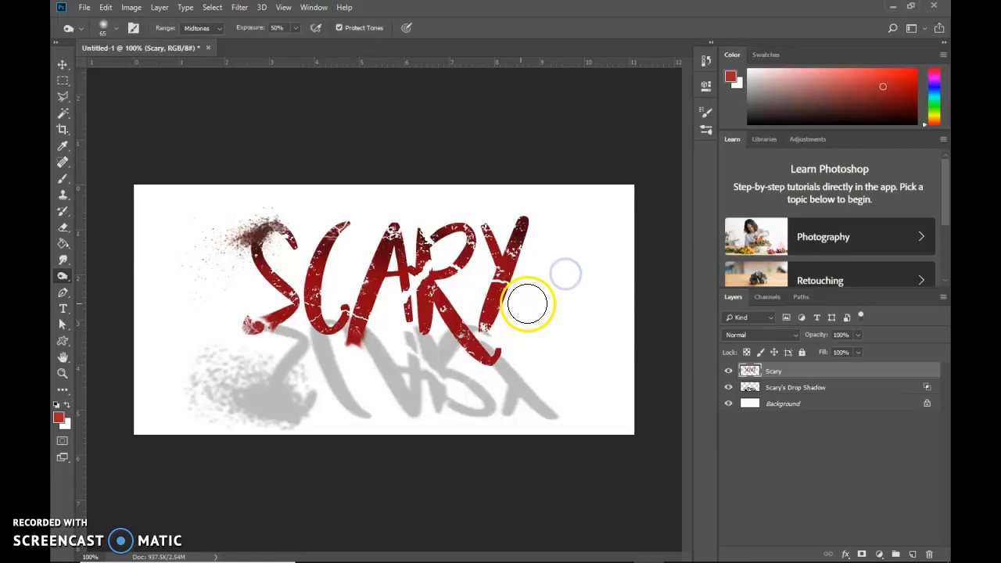